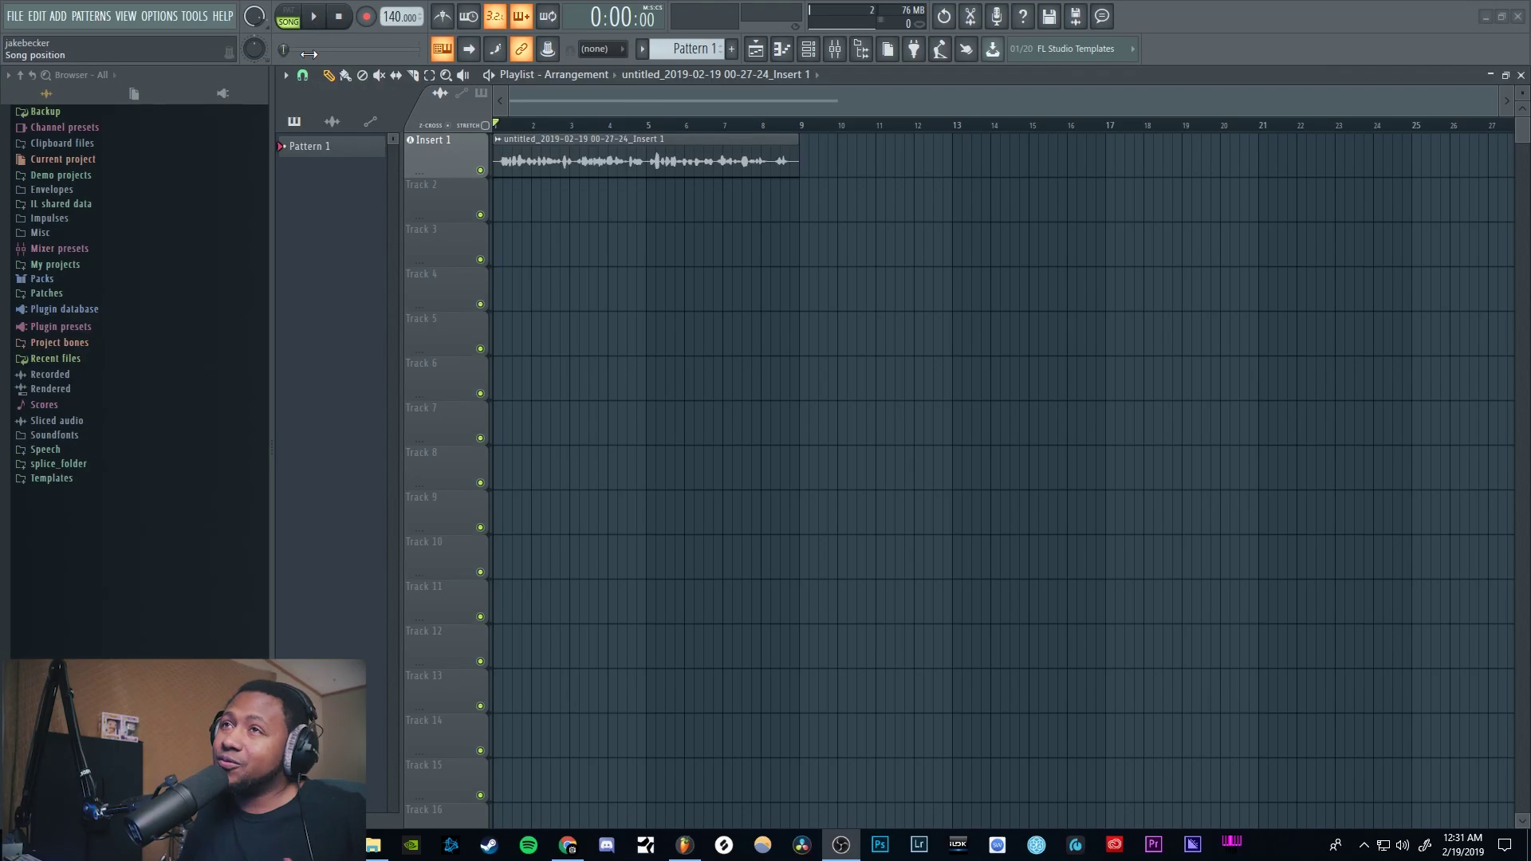
# Step: Play the song to hear the recorded vocal clip on Insert 1
pyautogui.click(314, 24)
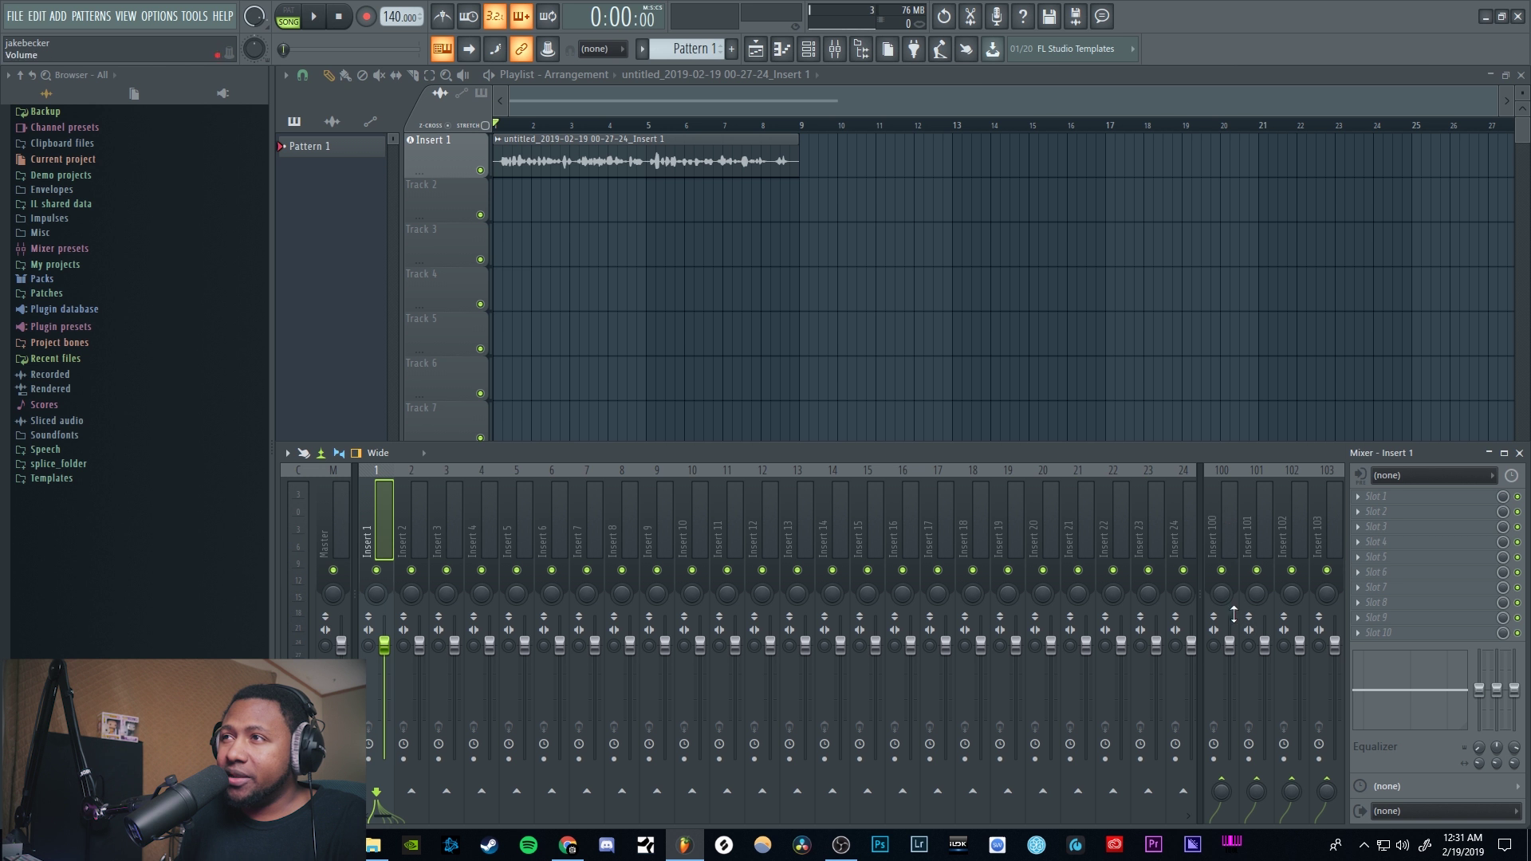
pyautogui.click(13, 17)
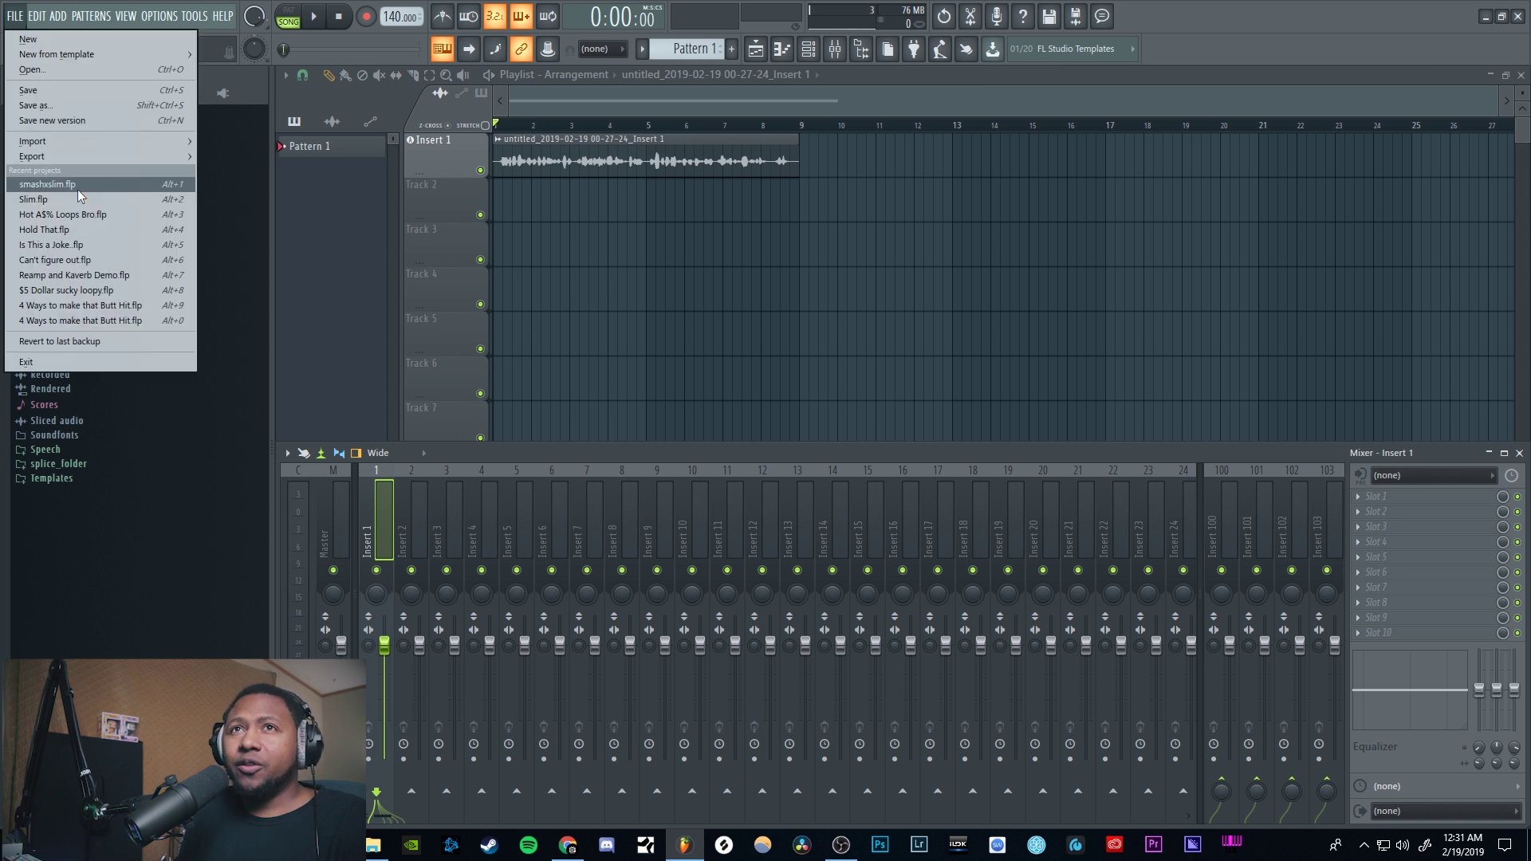
pyautogui.moveTo(56, 54)
pyautogui.moveTo(230, 69)
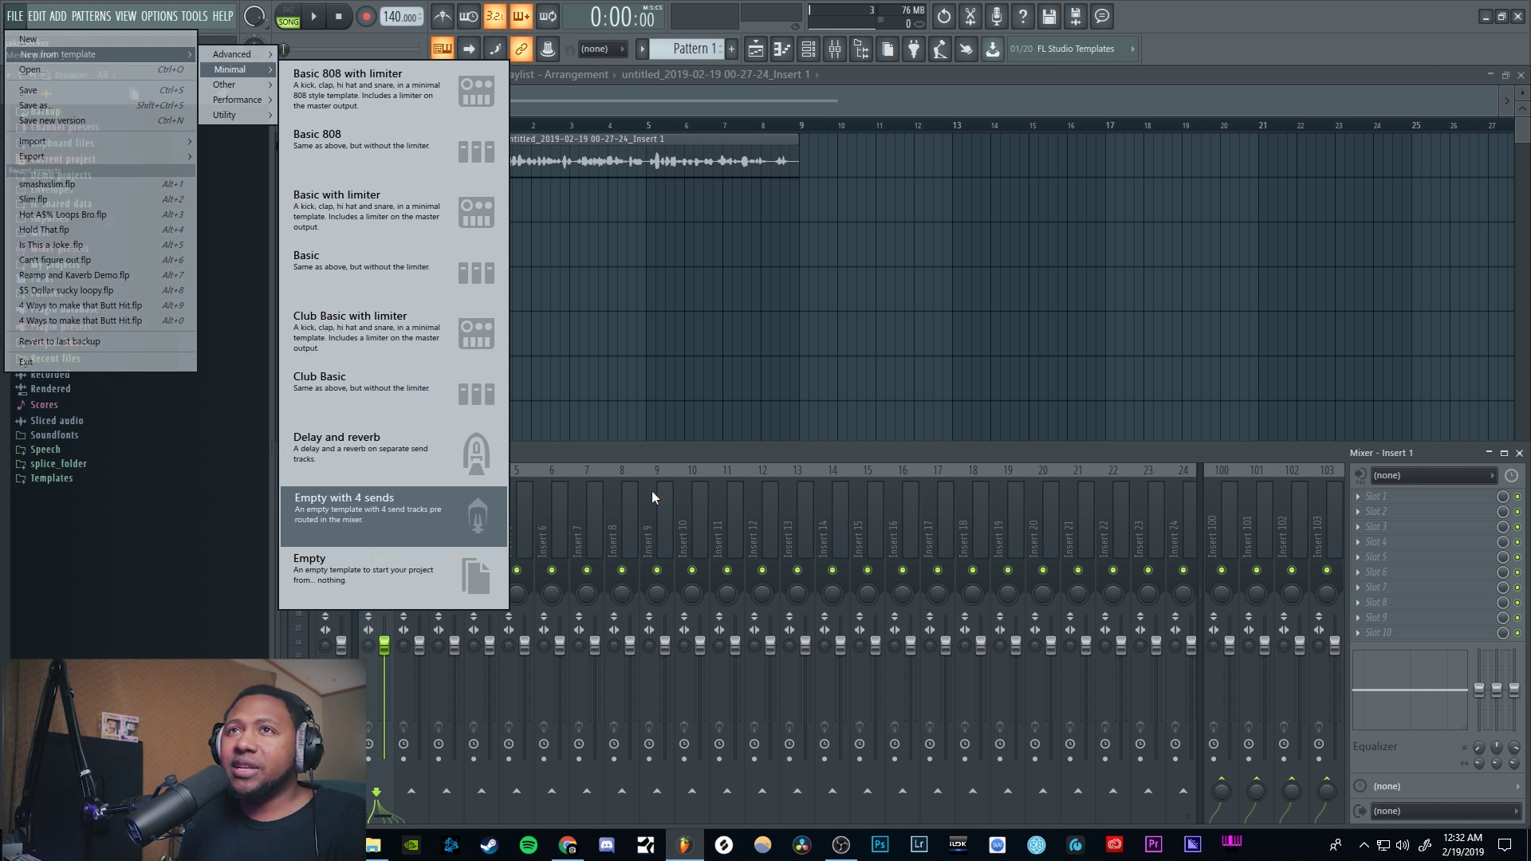
pyautogui.click(1097, 453)
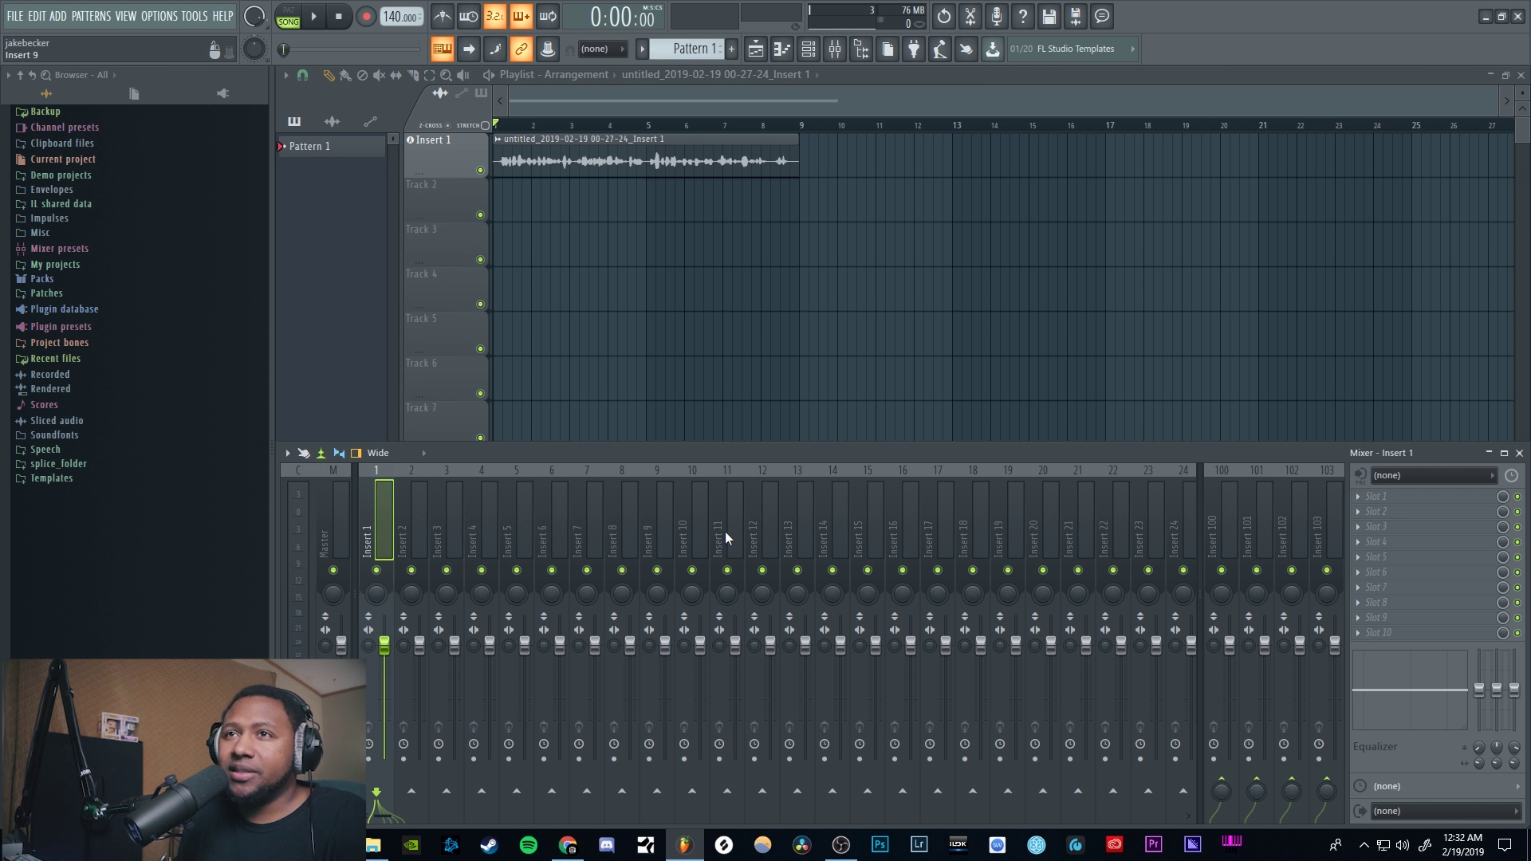
# Step: Name mixer Insert 23 'Reverb' and give it a pure blue colour
pyautogui.click(1135, 525)
pyautogui.click(383, 526)
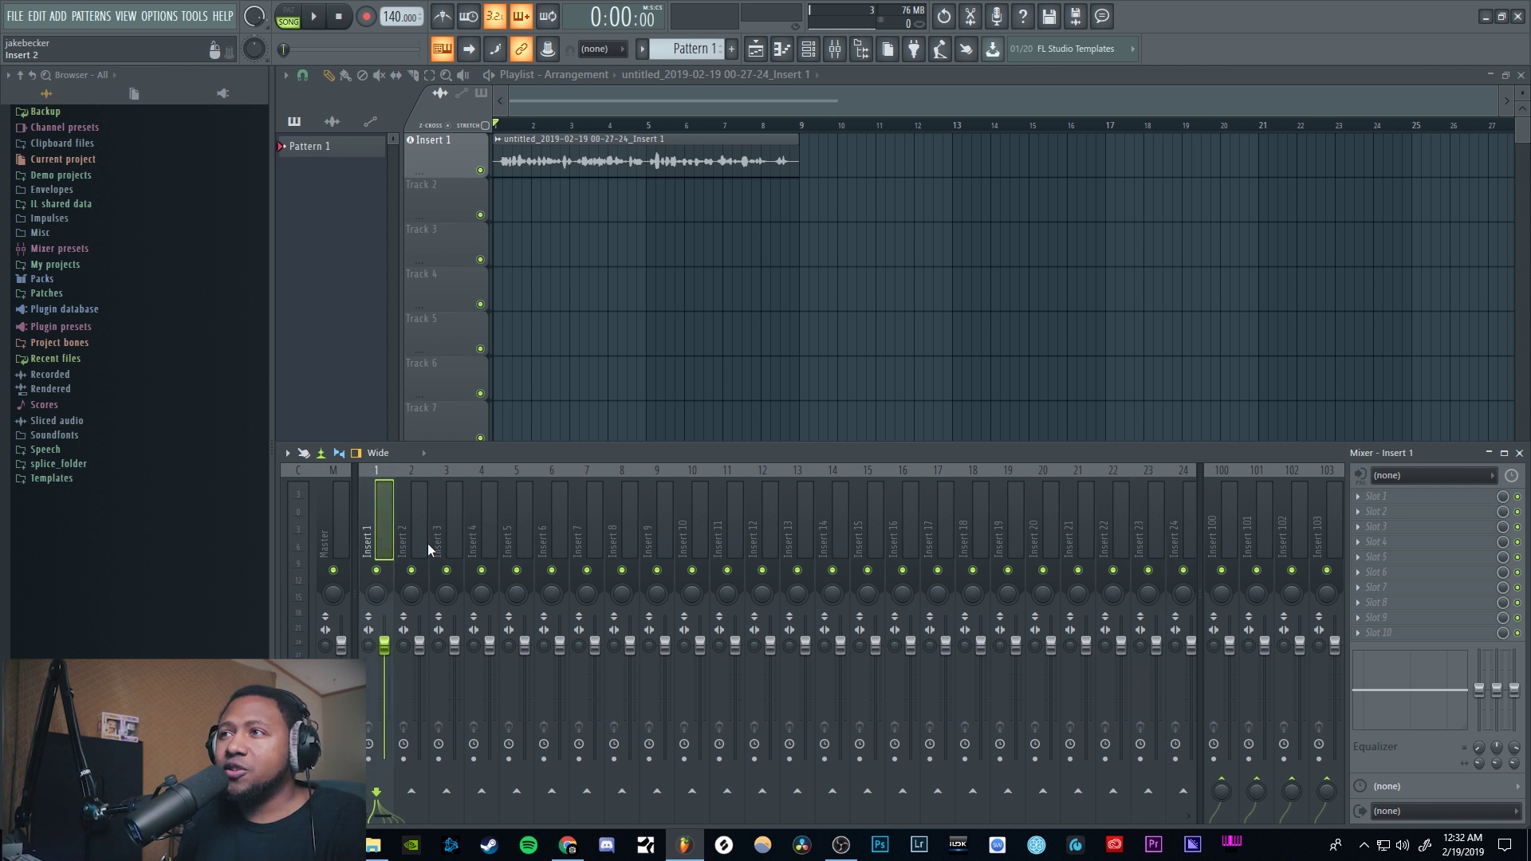
pyautogui.click(1138, 543)
pyautogui.rightClick(1137, 541)
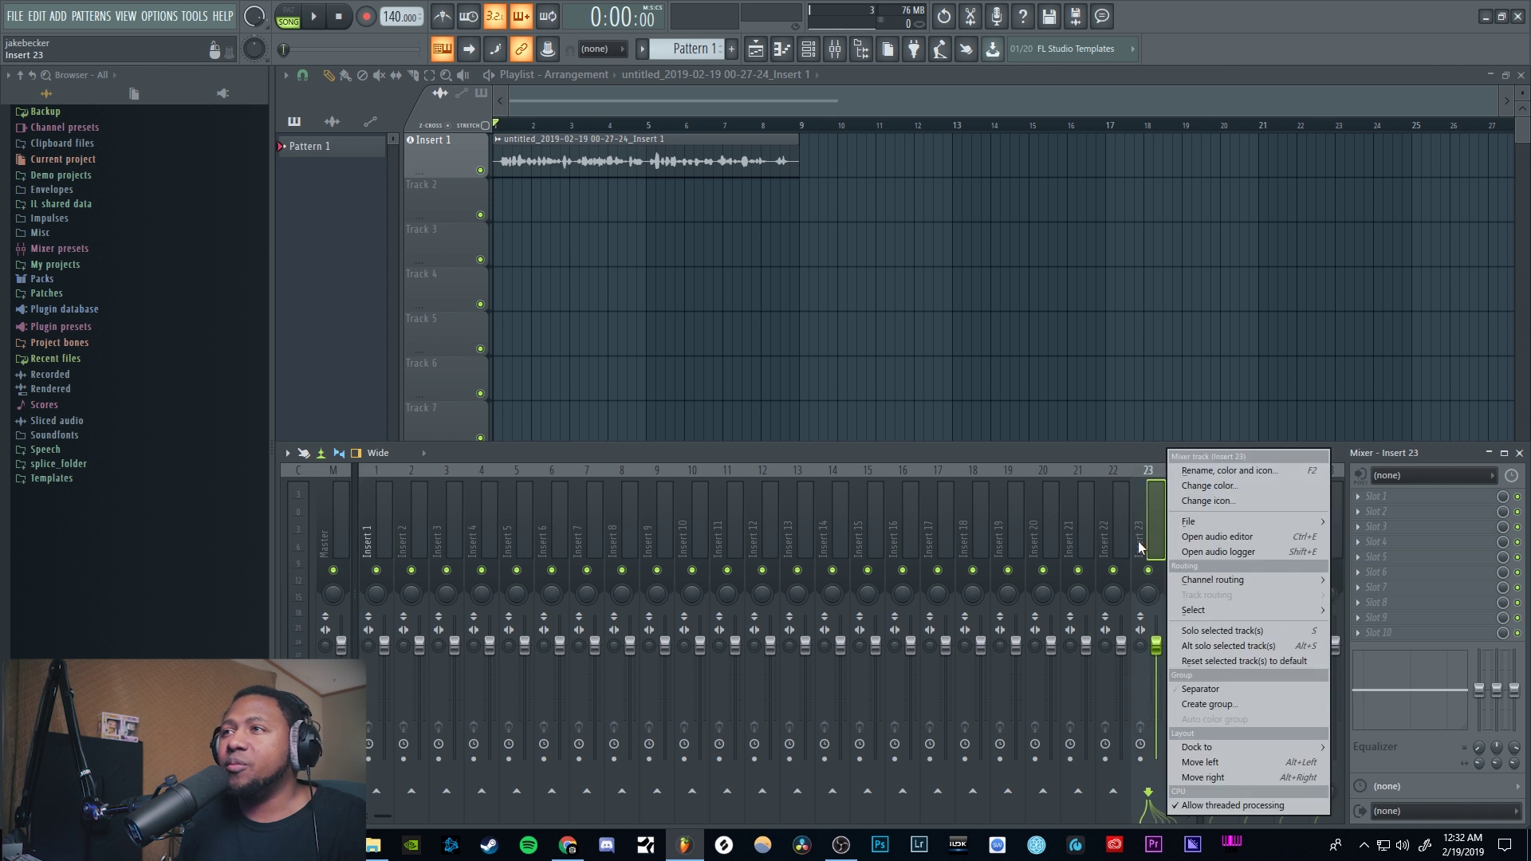
pyautogui.click(1211, 471)
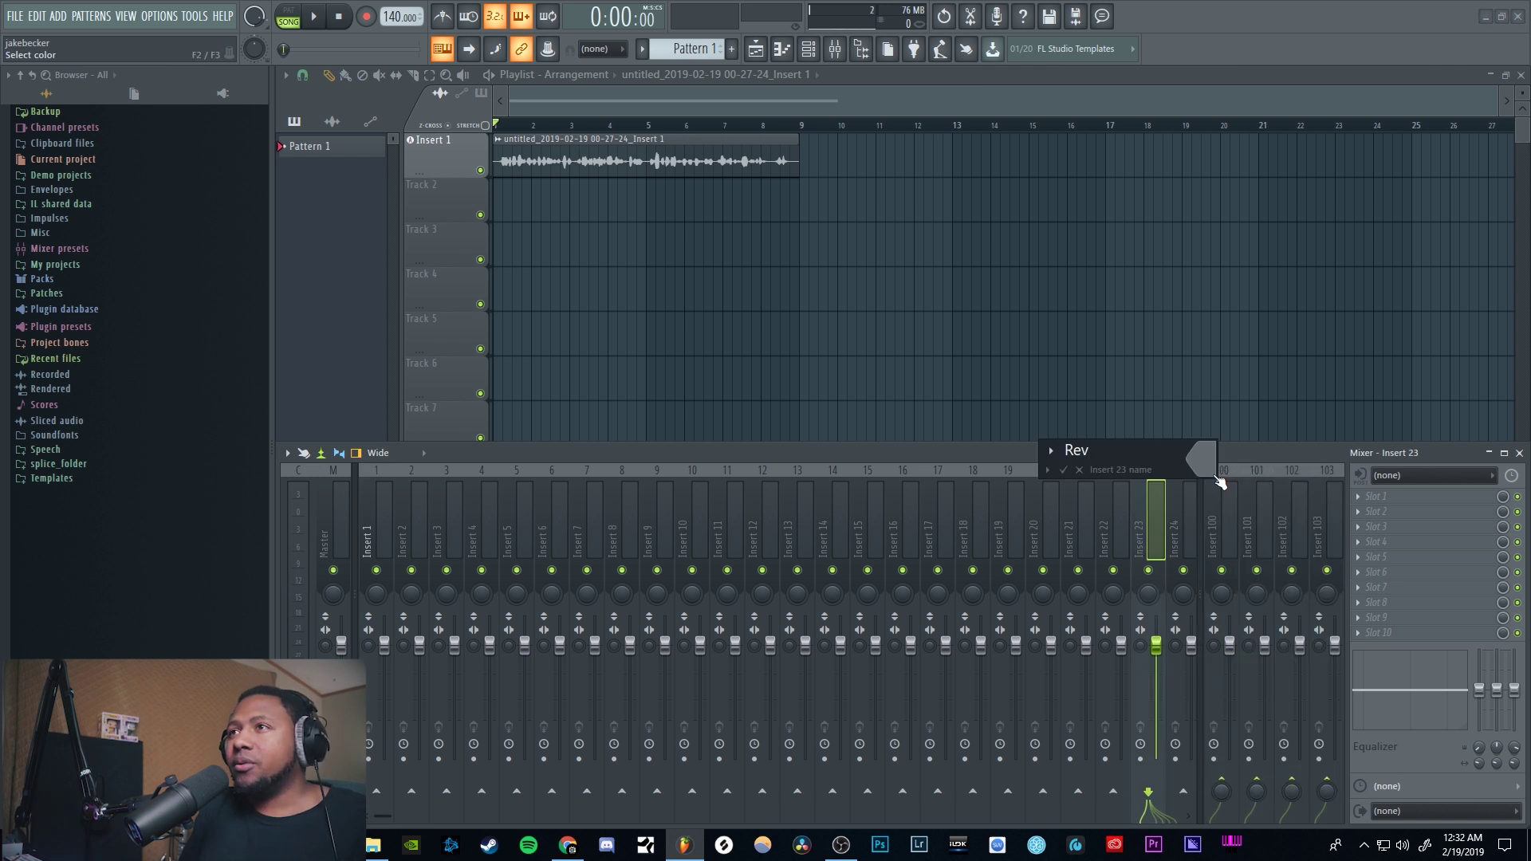
pyautogui.click(1216, 476)
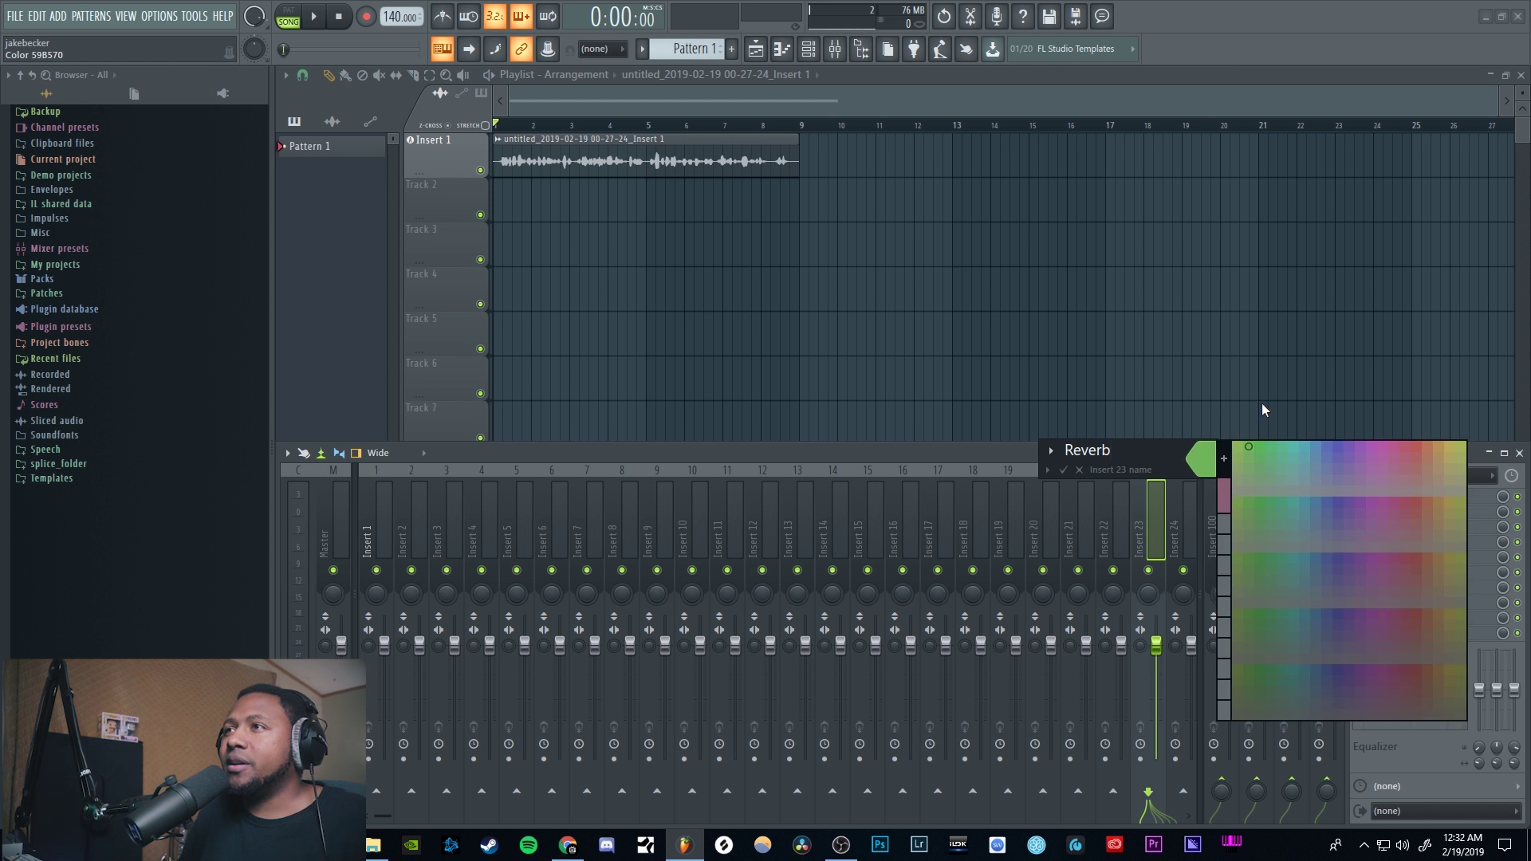
pyautogui.click(1225, 462)
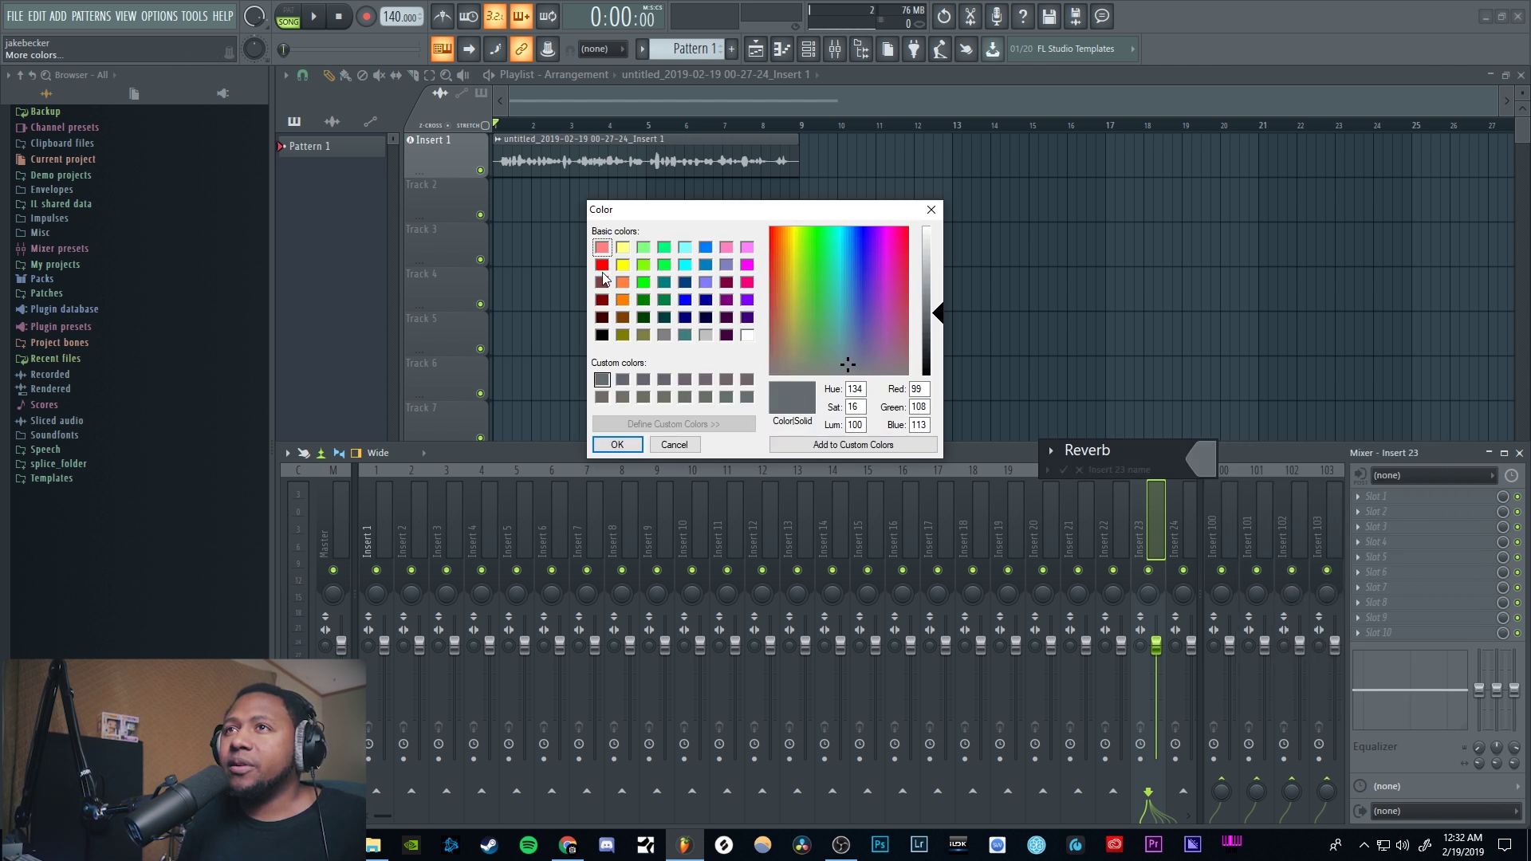
pyautogui.click(685, 300)
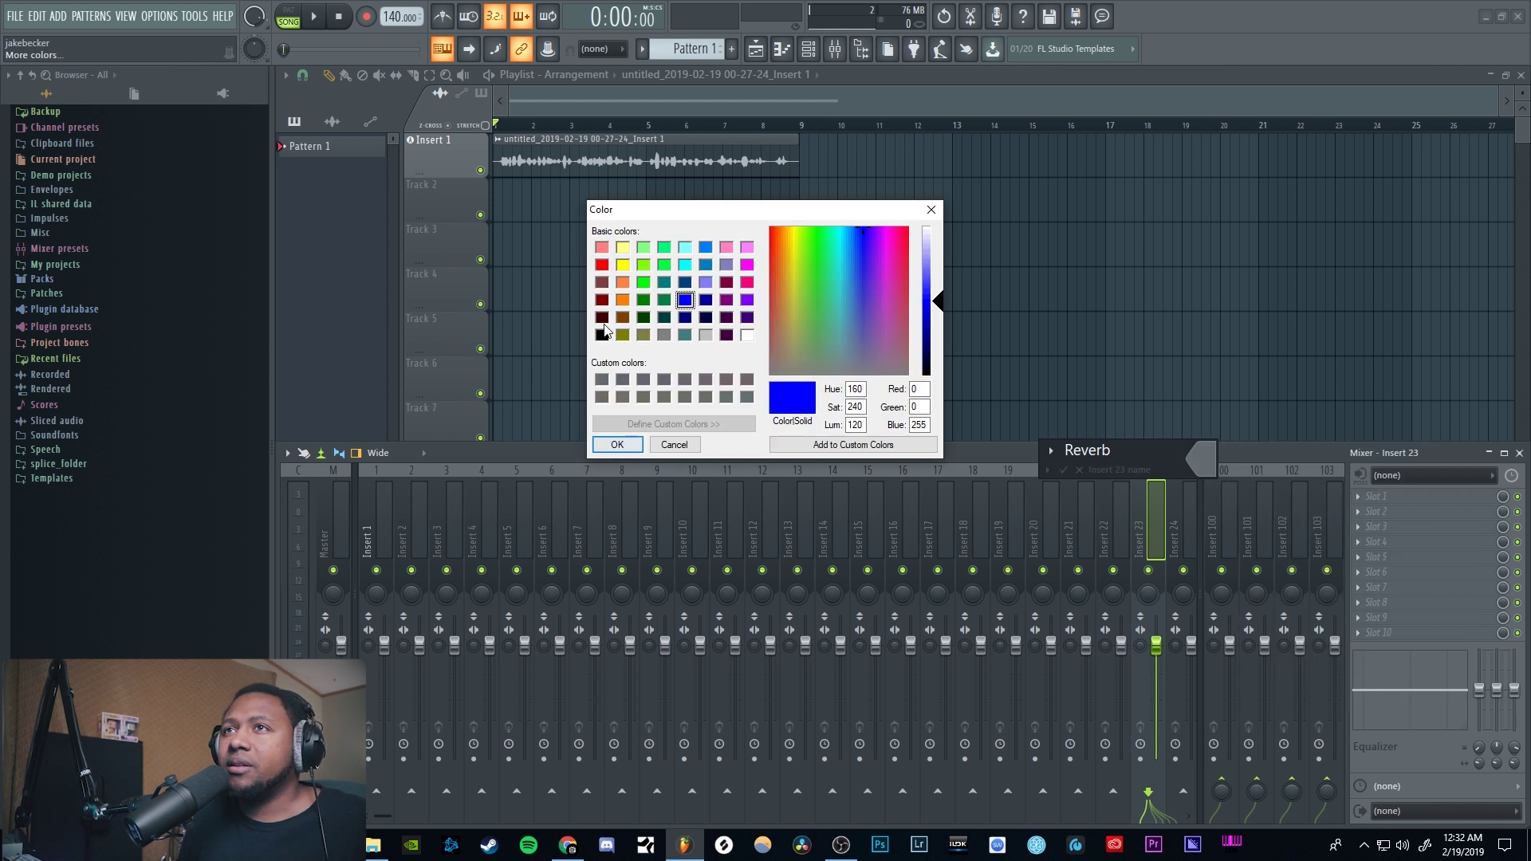
pyautogui.click(614, 443)
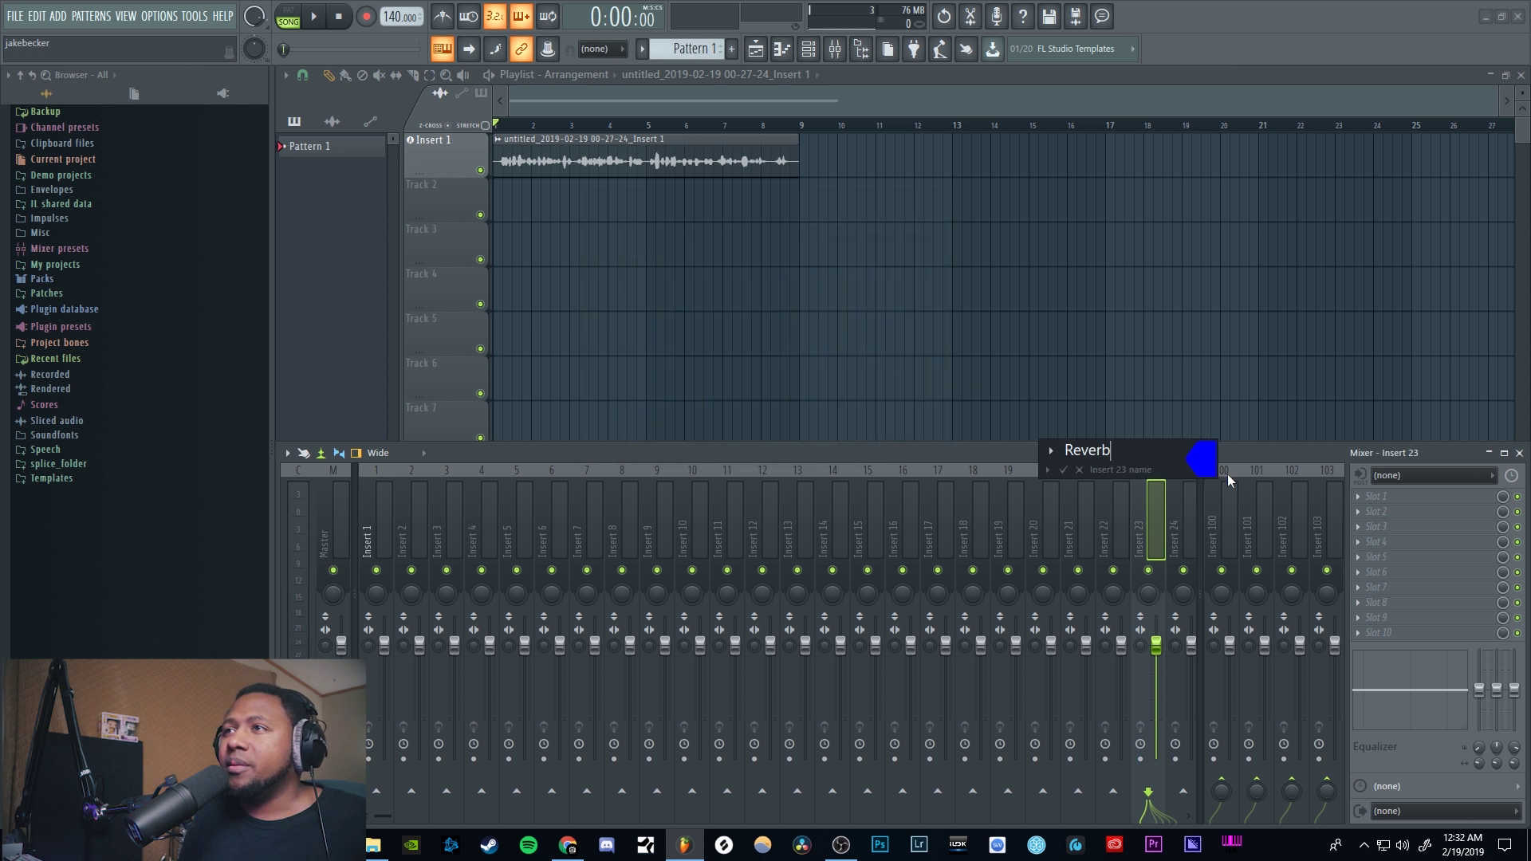
pyautogui.press('Return')
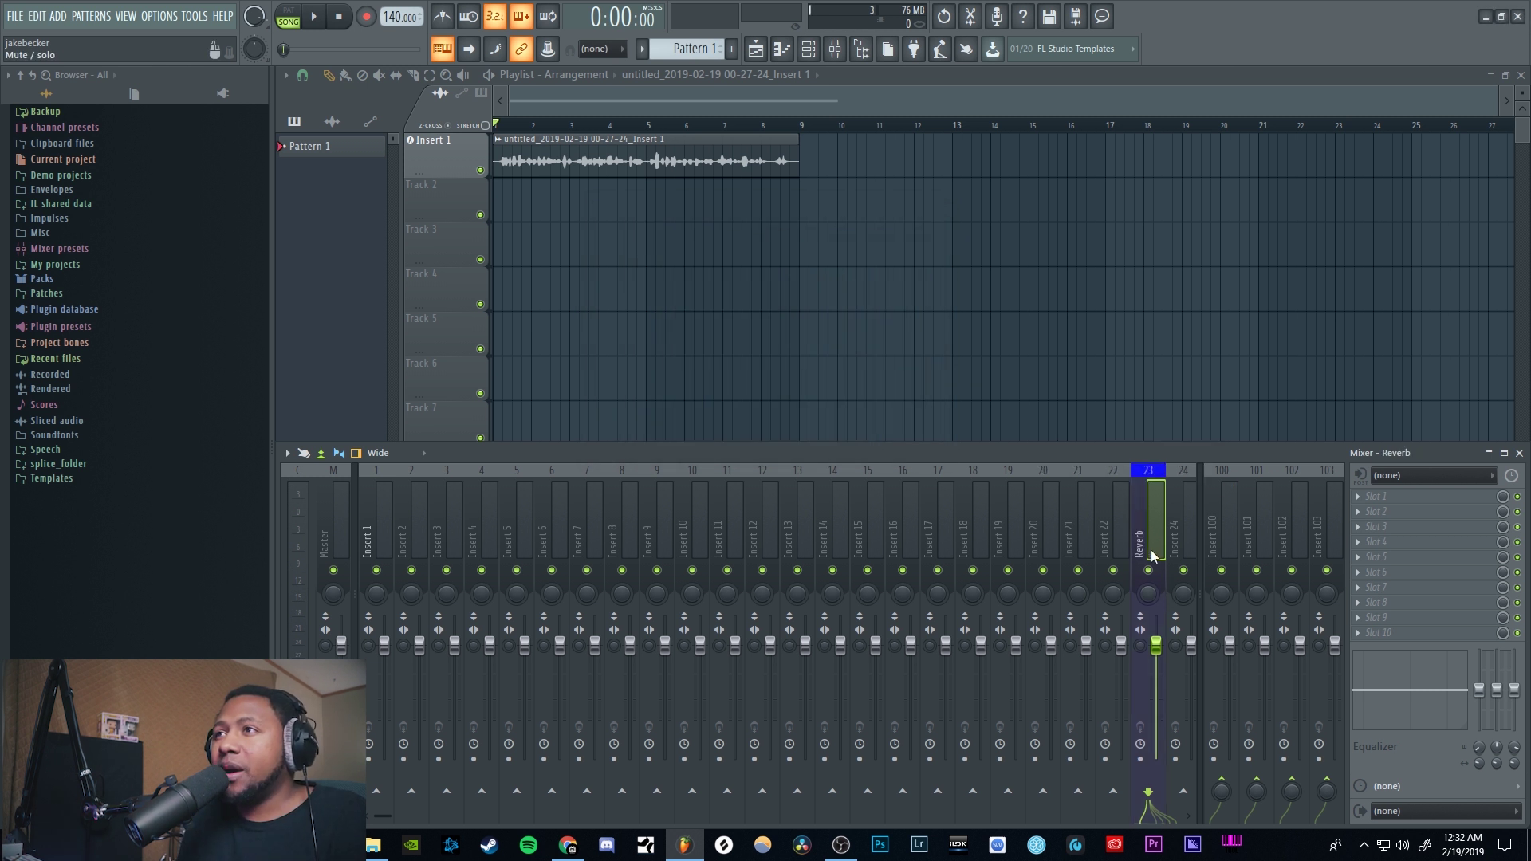
# Step: Load Fruity Reeverb 2 into the Reverb insert's first effect slot and briefly play the song
pyautogui.click(1410, 496)
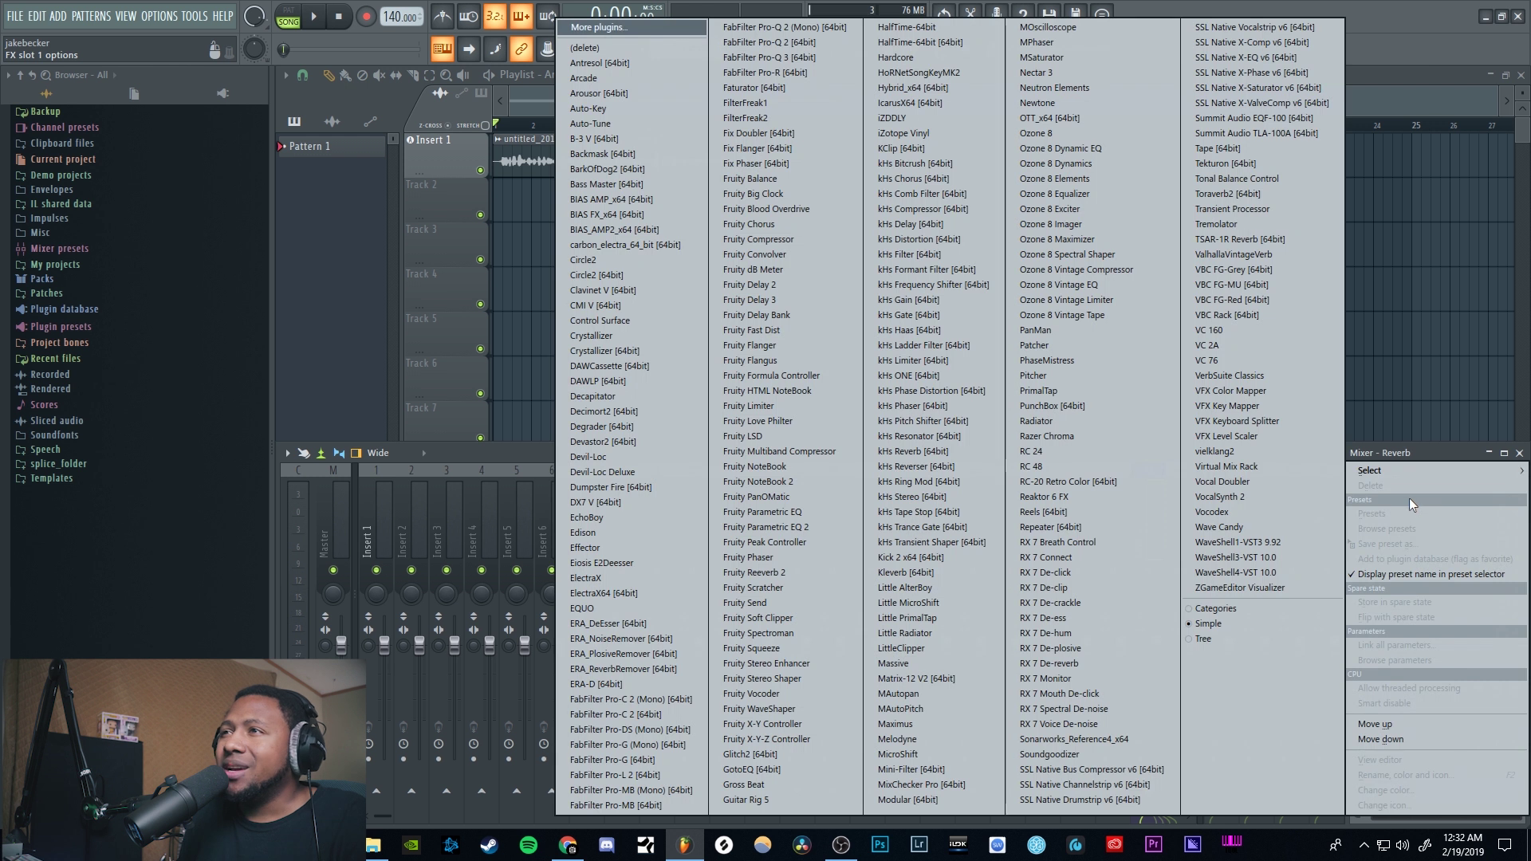
pyautogui.click(785, 571)
pyautogui.moveTo(571, 150); pyautogui.dragTo(1188, 299)
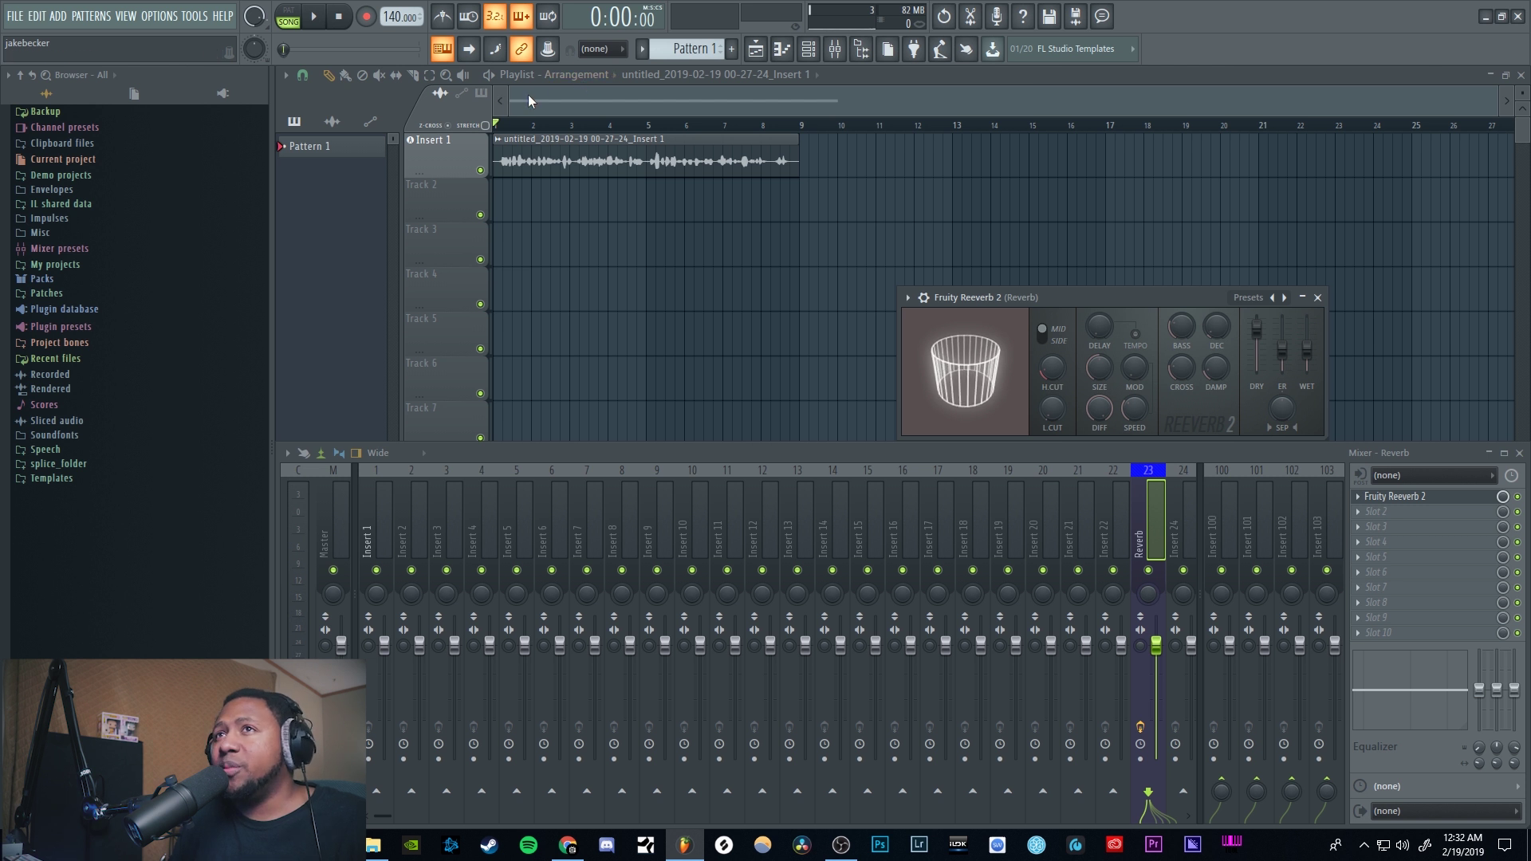
pyautogui.press('space')
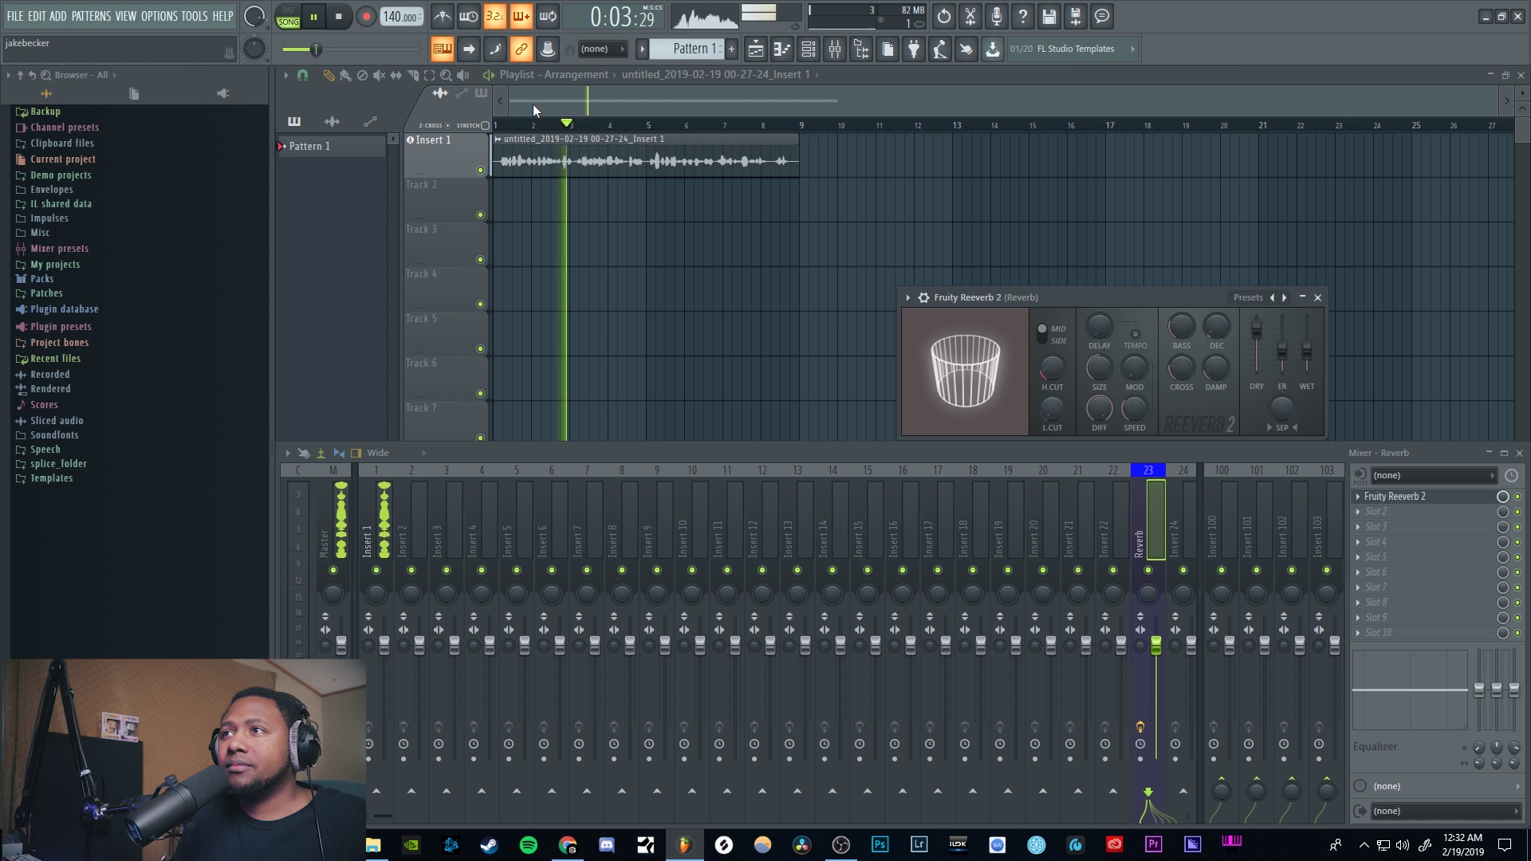
pyautogui.press('space')
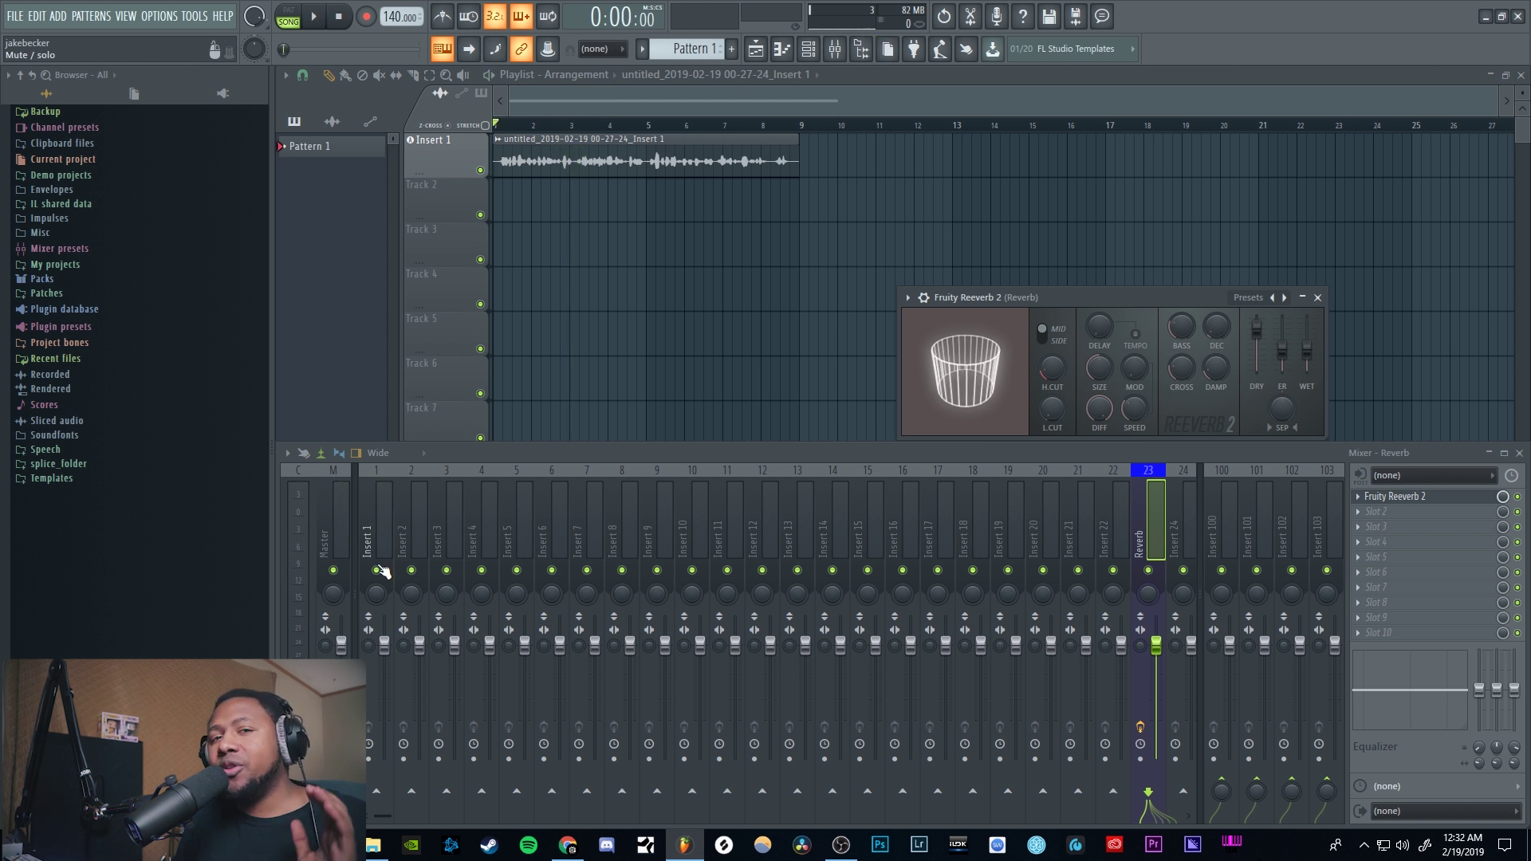
# Step: Create a send from Insert 1 to the Reverb track, starting at 0%, and audition it
pyautogui.click(367, 526)
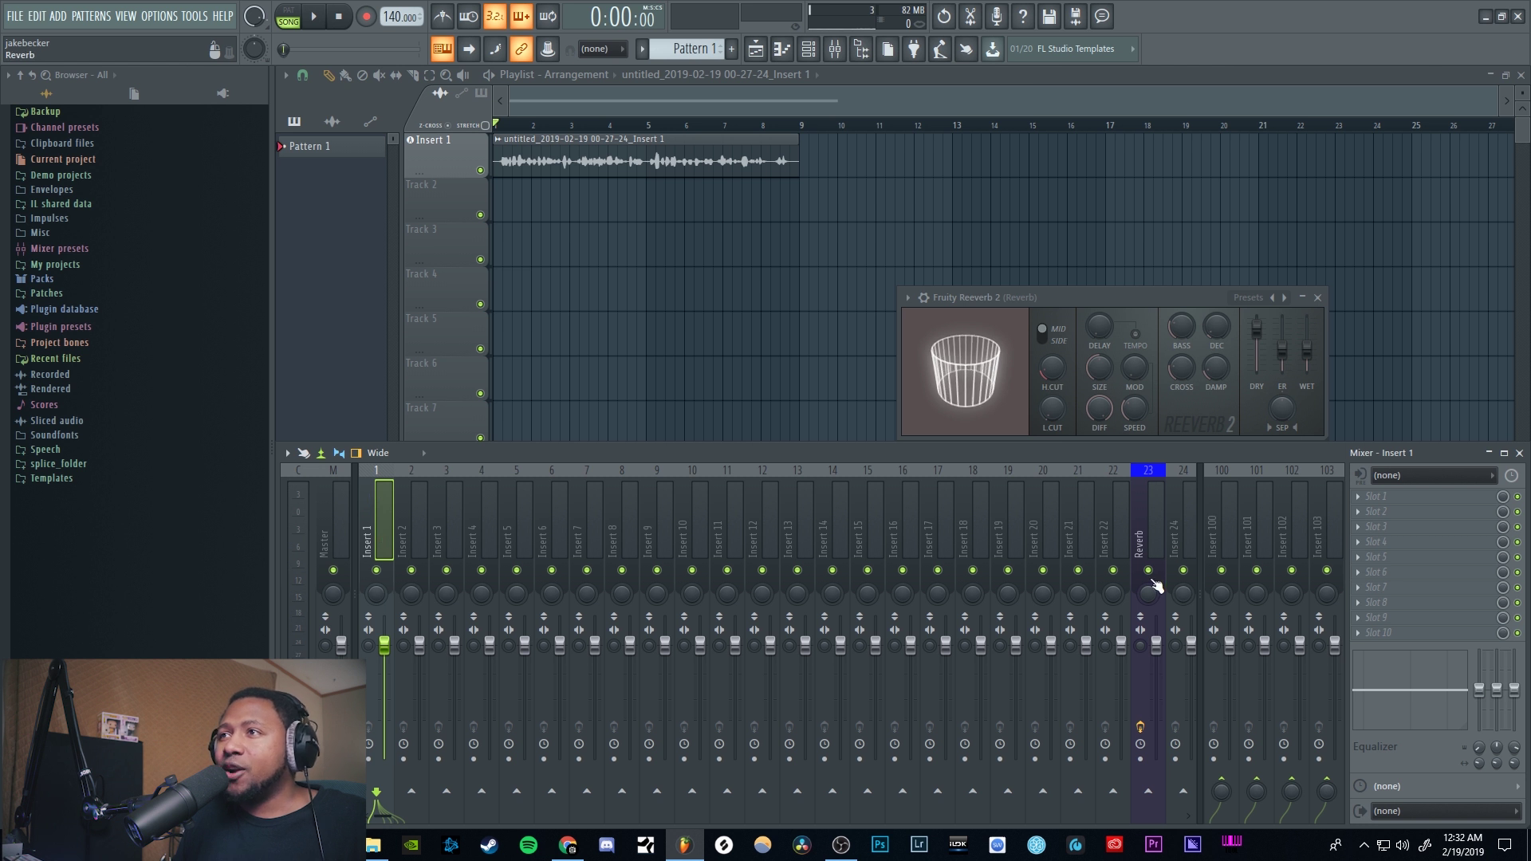
pyautogui.click(1153, 794)
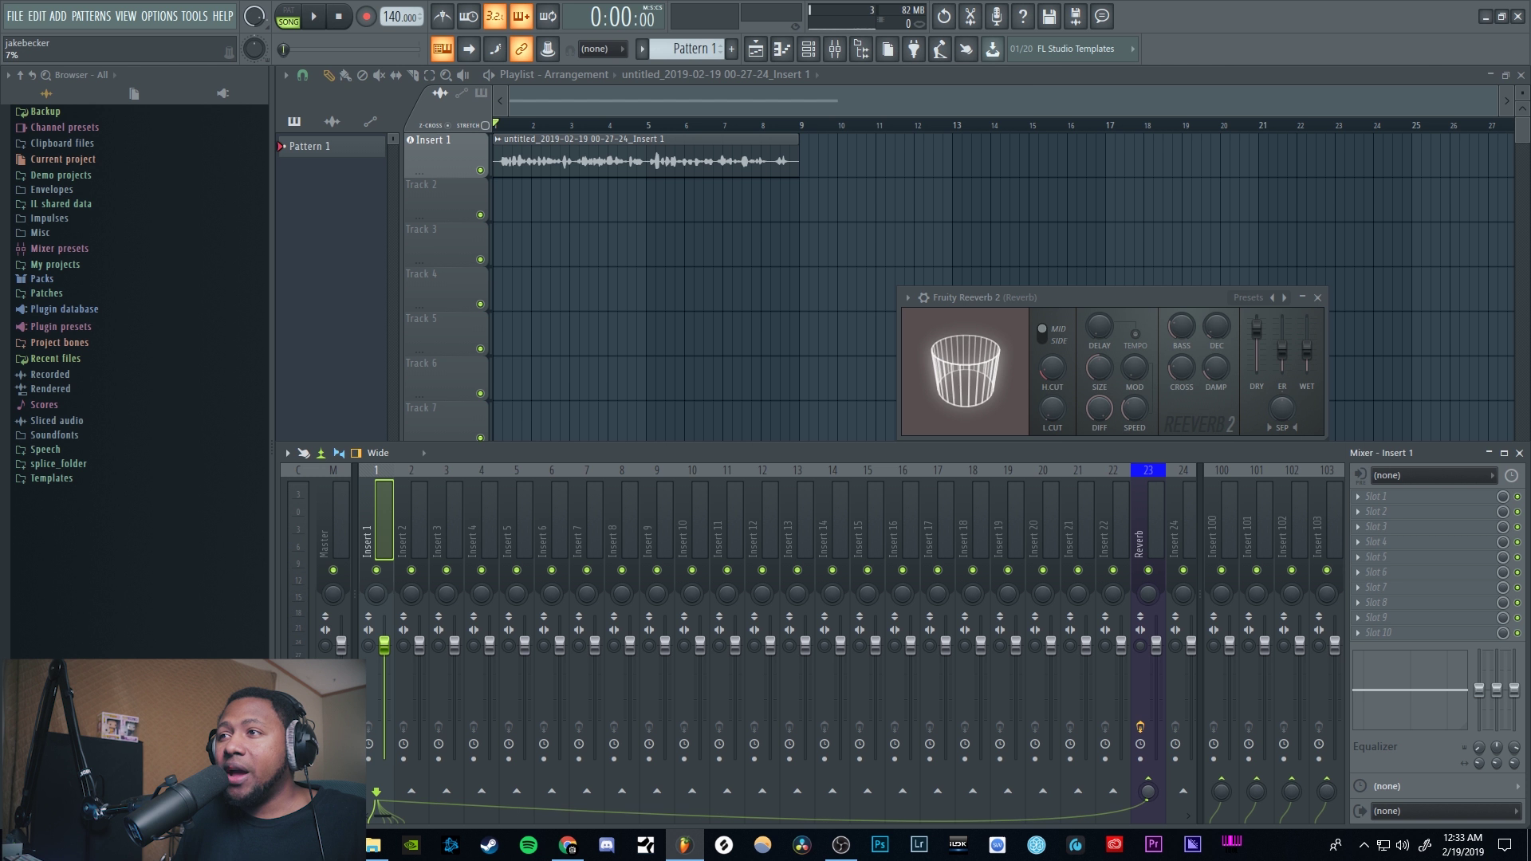
pyautogui.moveTo(1148, 791); pyautogui.dragTo(1148, 801)
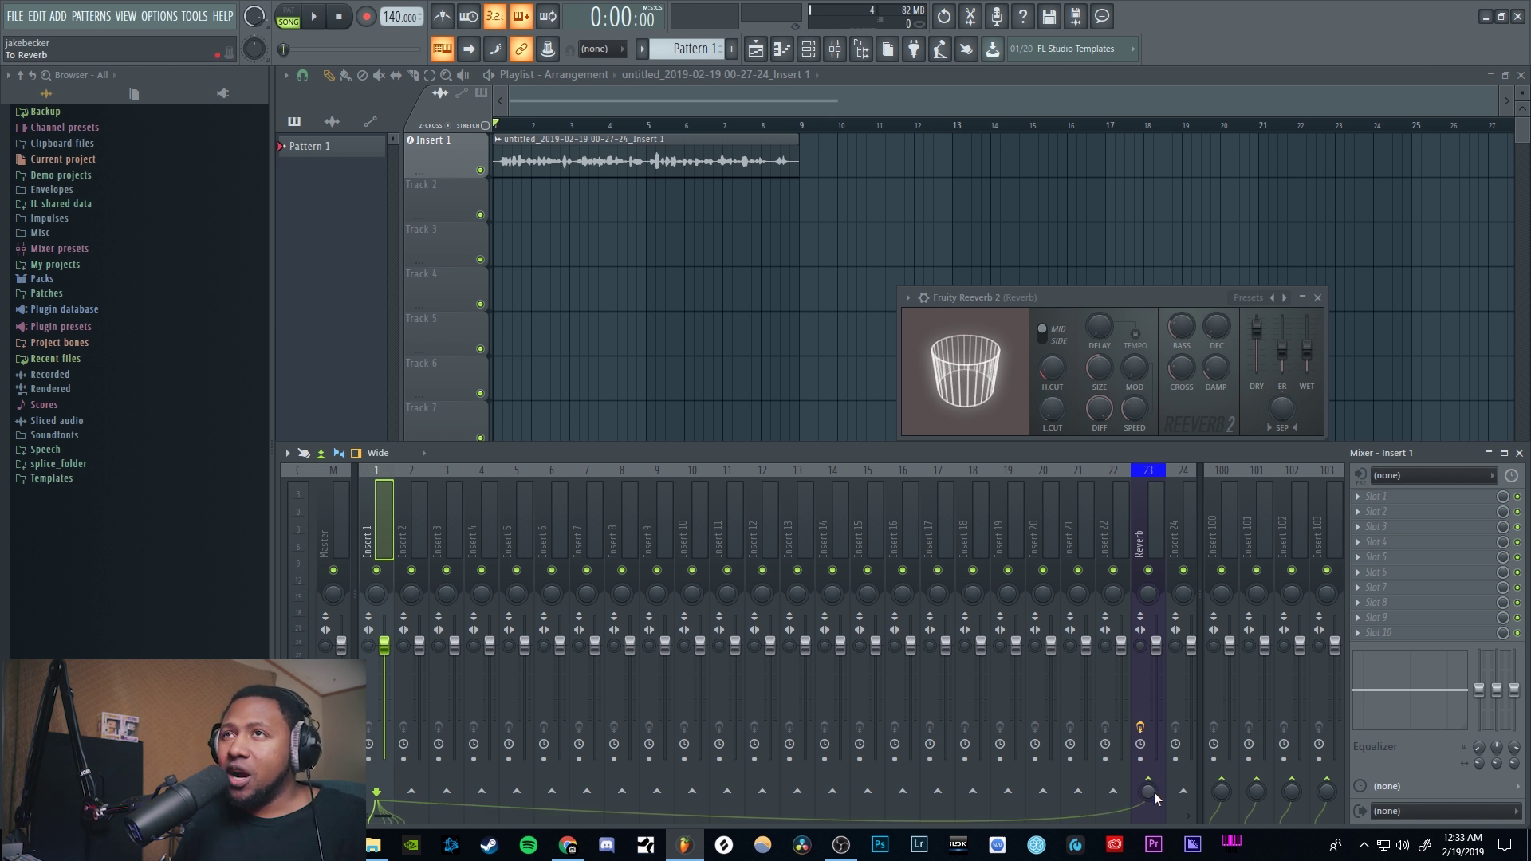
pyautogui.press('space')
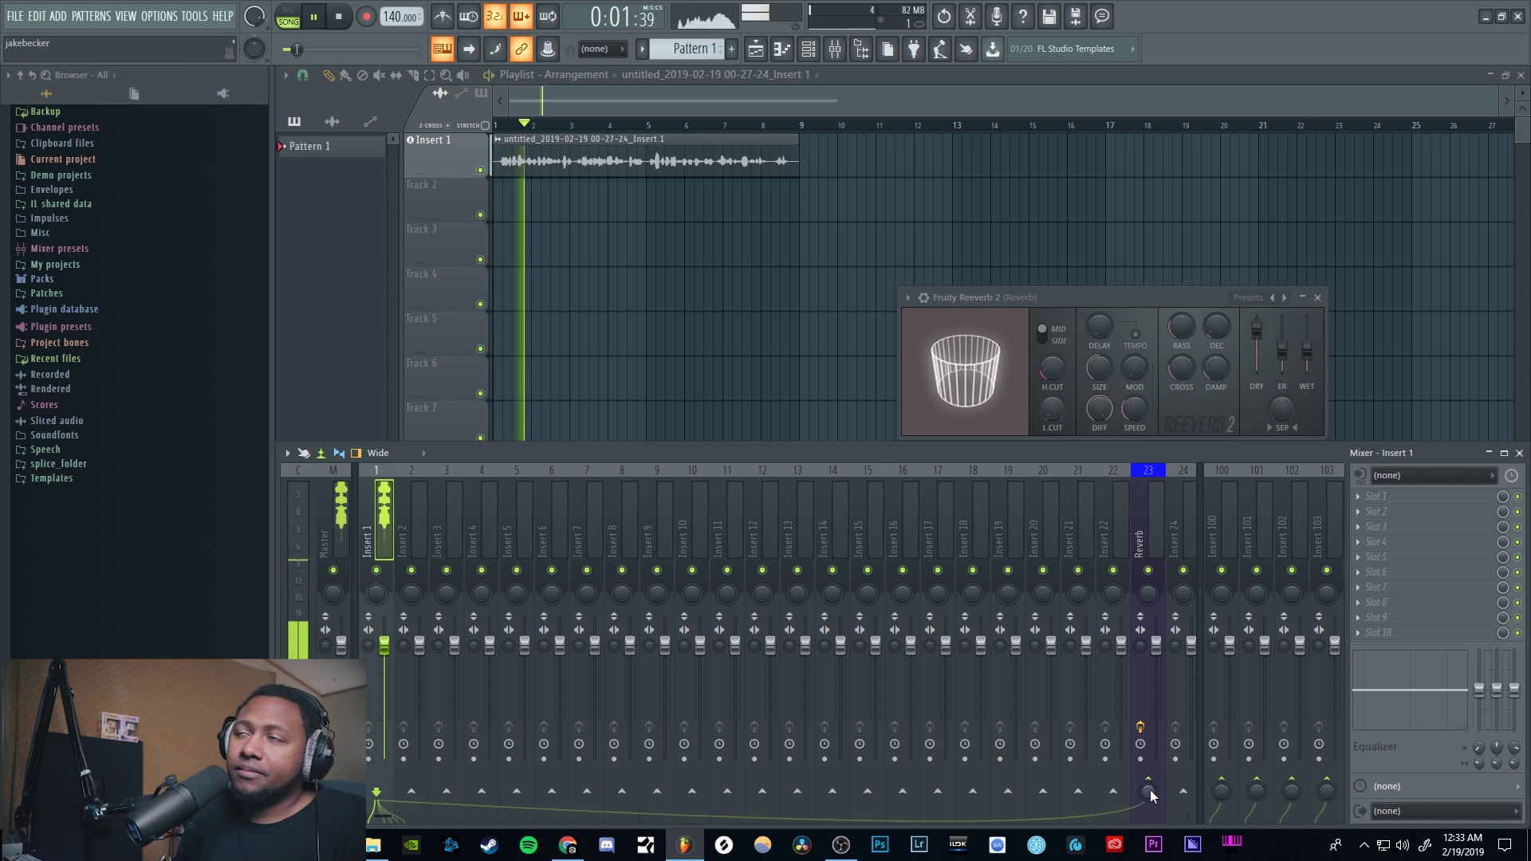
pyautogui.press('space')
# Step: Raise the Insert 1 send to Reverb to about 46% and listen back
pyautogui.press('space')
pyautogui.moveTo(1150, 790)
pyautogui.mouseDown()
pyautogui.moveTo(1150, 703)
pyautogui.moveTo(1148, 788)
pyautogui.mouseUp()
pyautogui.press('space')
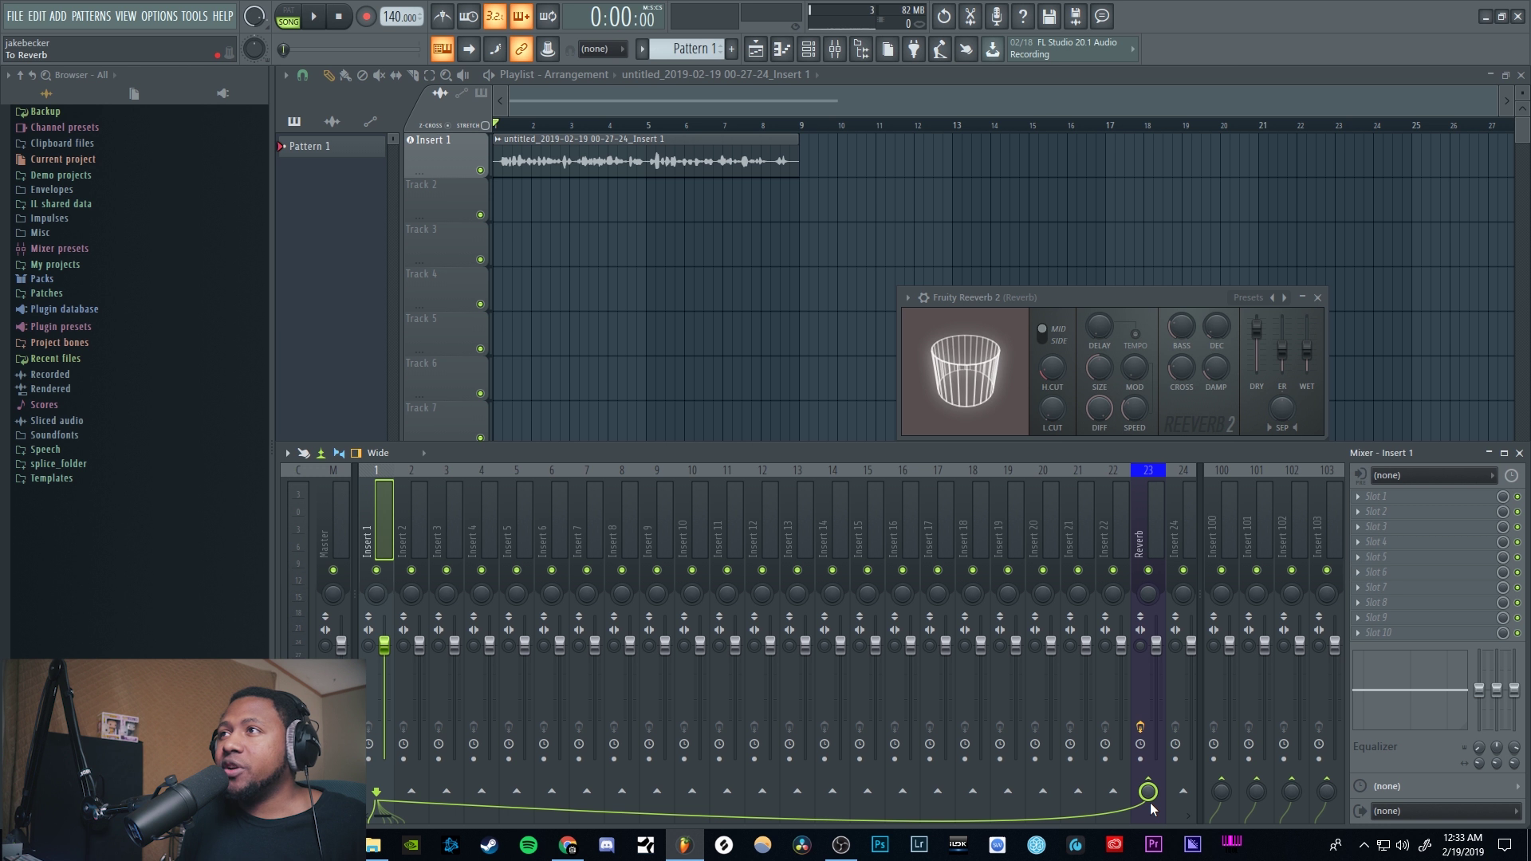
pyautogui.press('space')
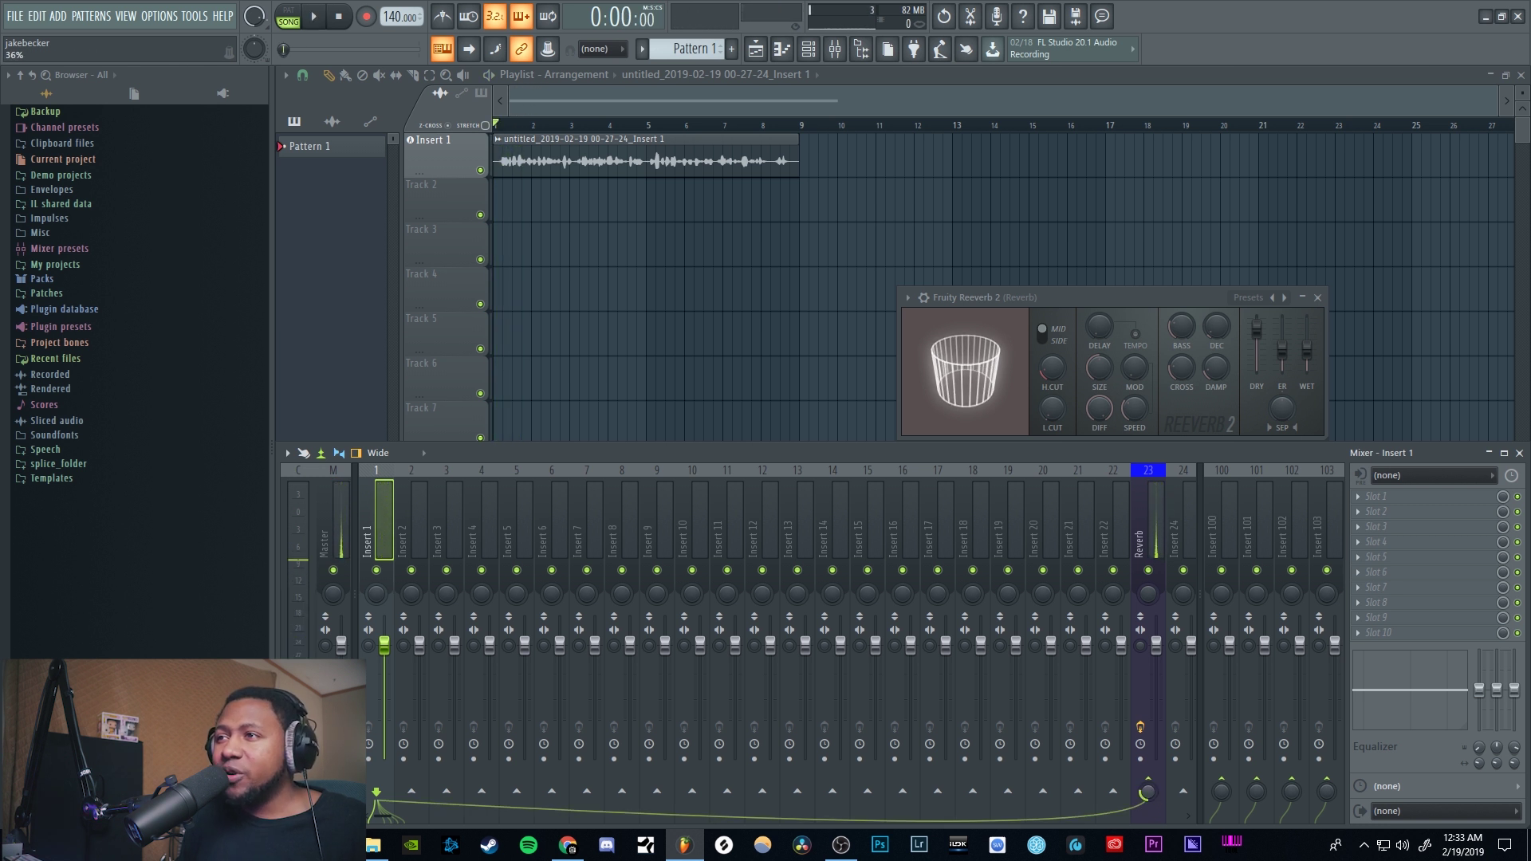
pyautogui.press('space')
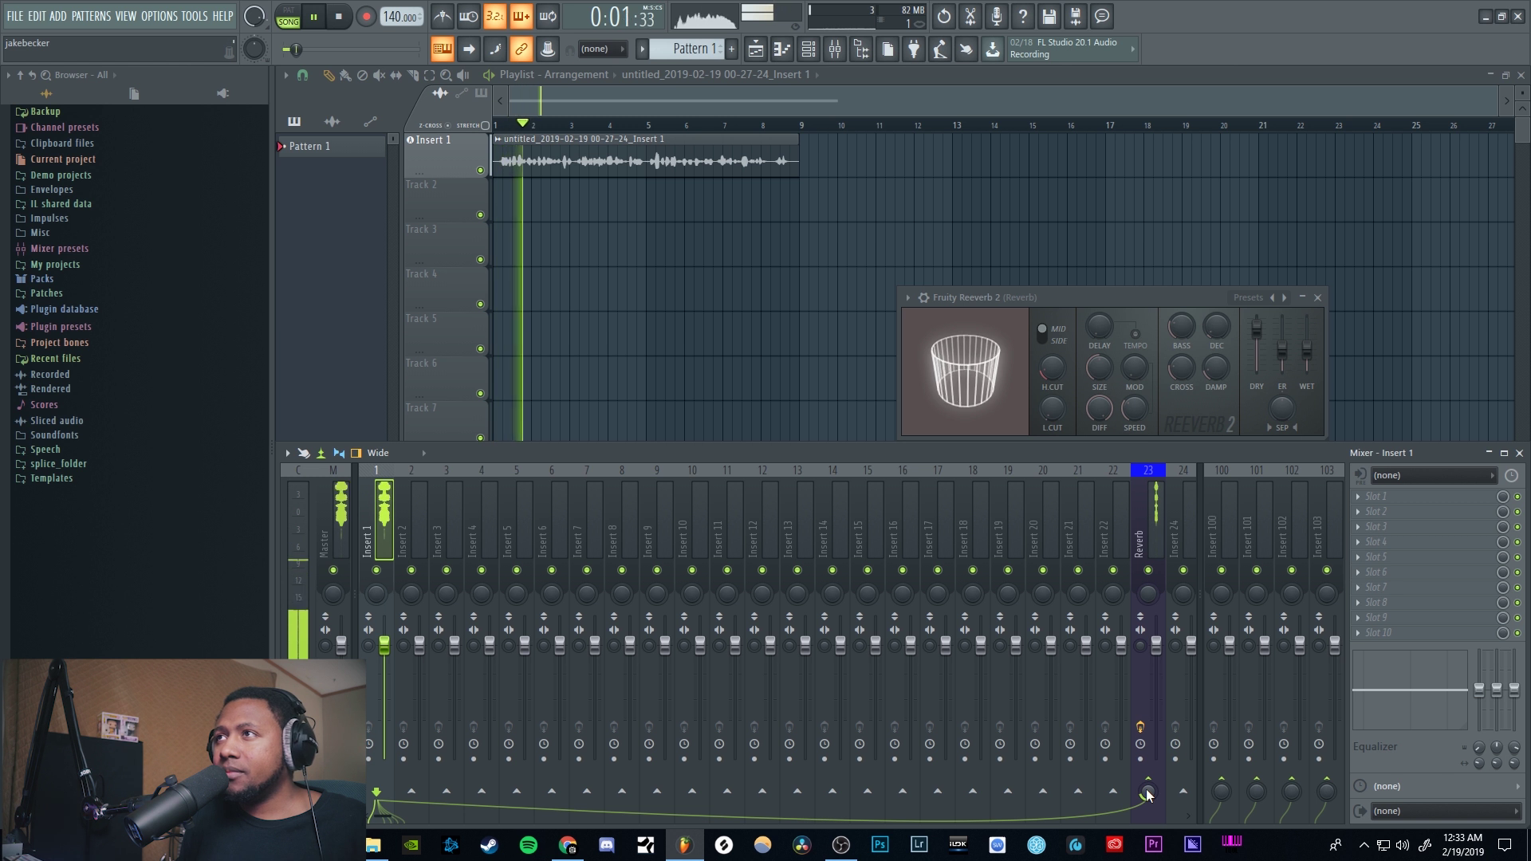
pyautogui.press('space')
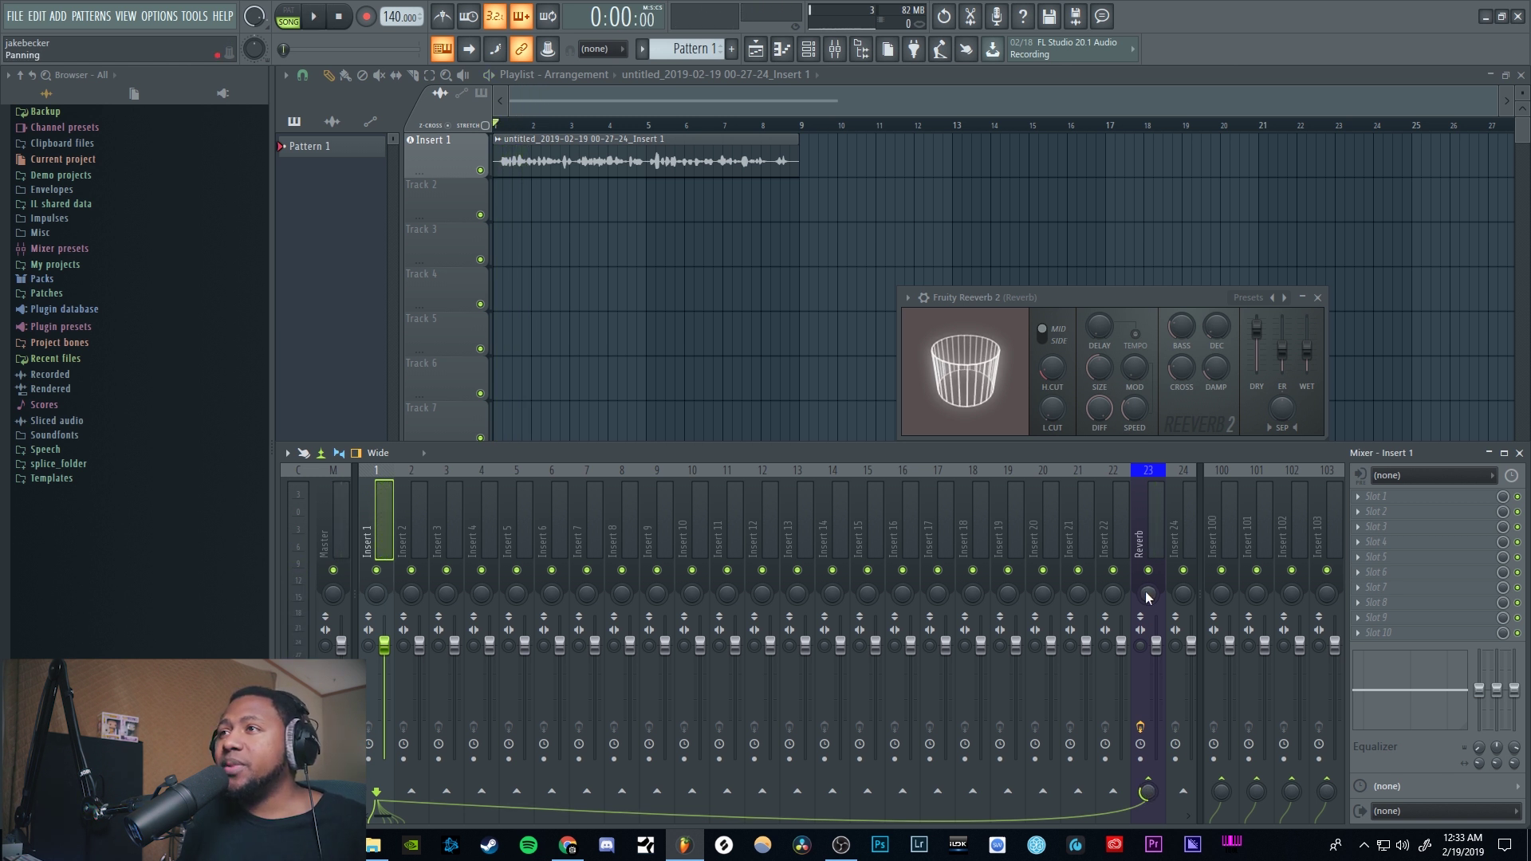
# Step: Load Fruity parametric EQ 2 in slot 2 with the 20Hz + 18kHz cut preset and raise its high-pass
pyautogui.click(1145, 519)
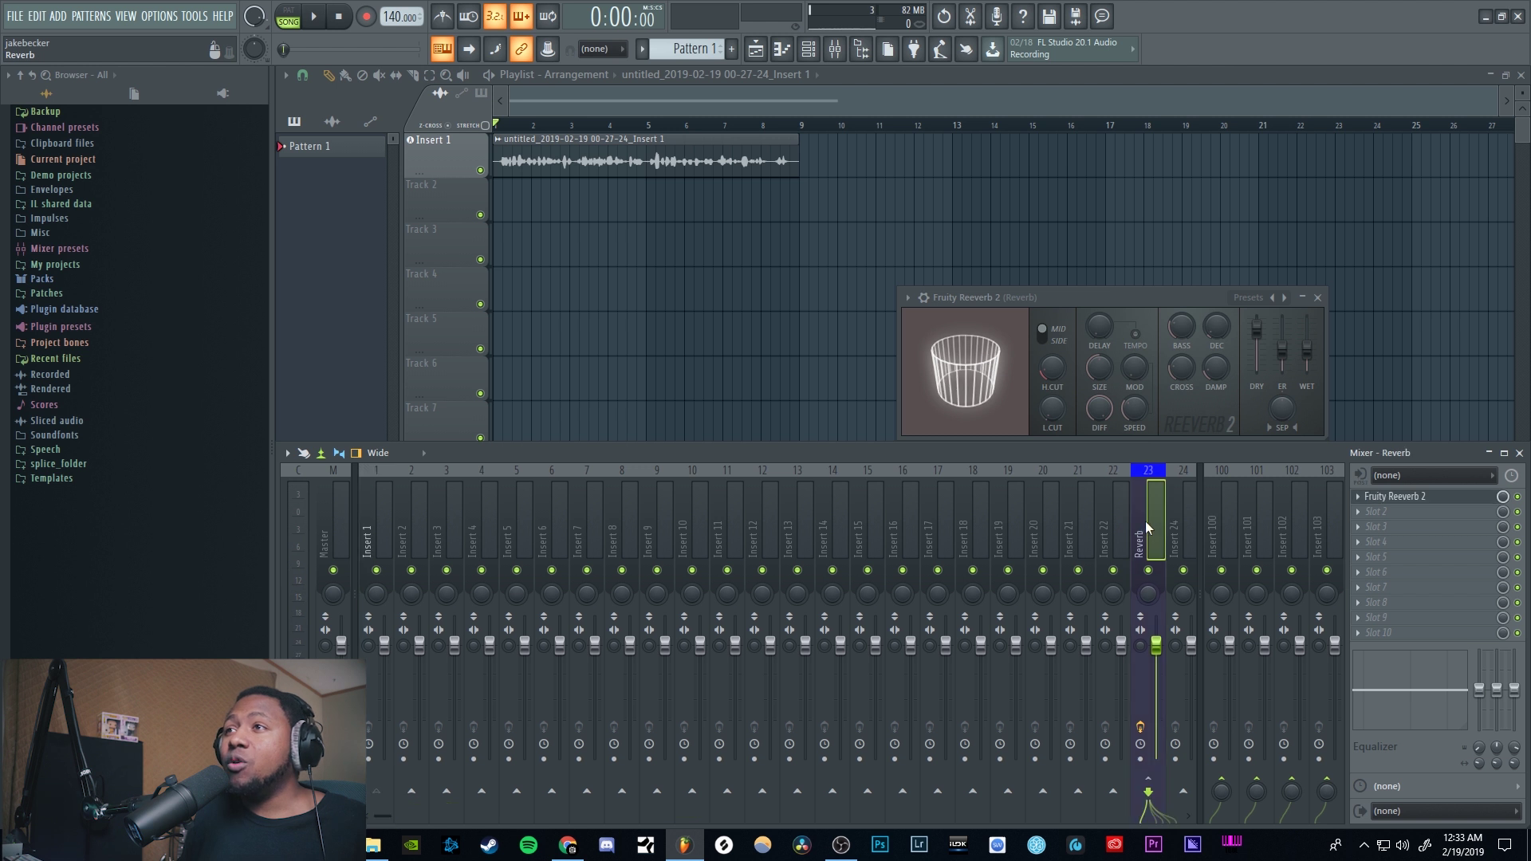
pyautogui.click(1389, 513)
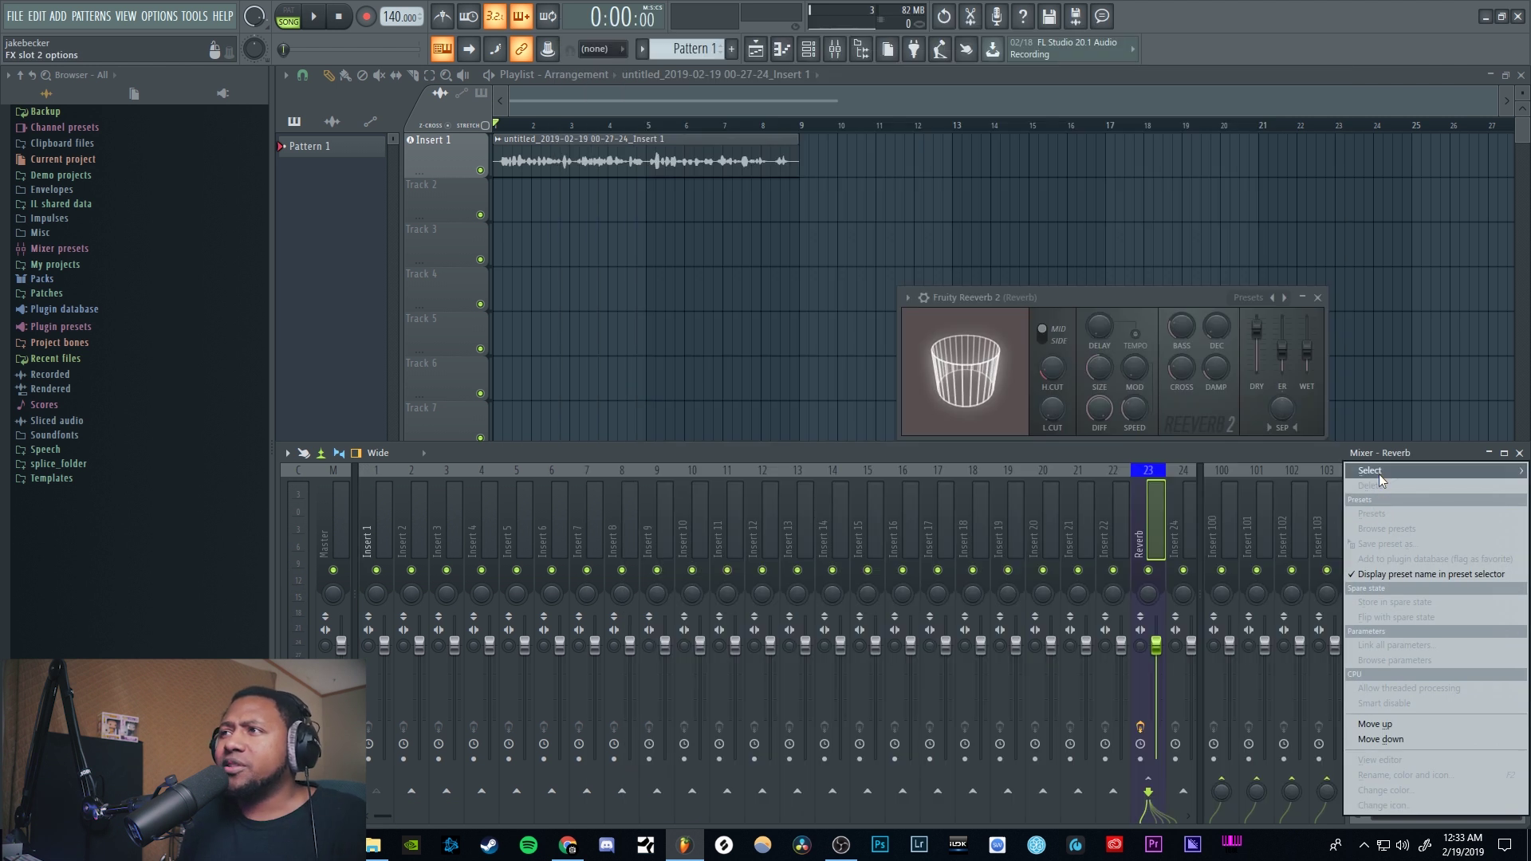
pyautogui.moveTo(1379, 474)
pyautogui.click(806, 528)
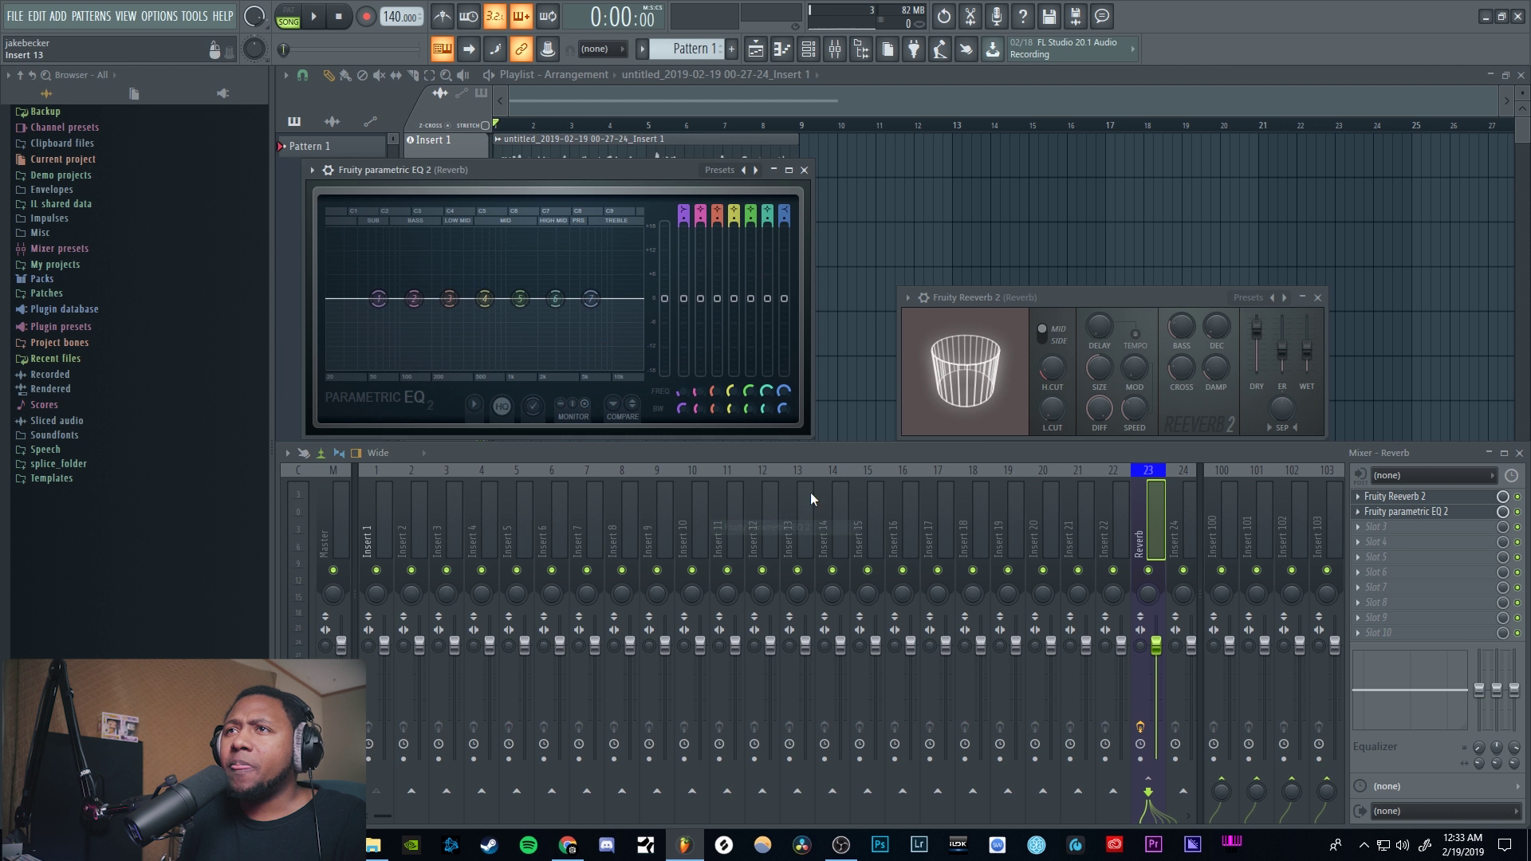
pyautogui.click(755, 170)
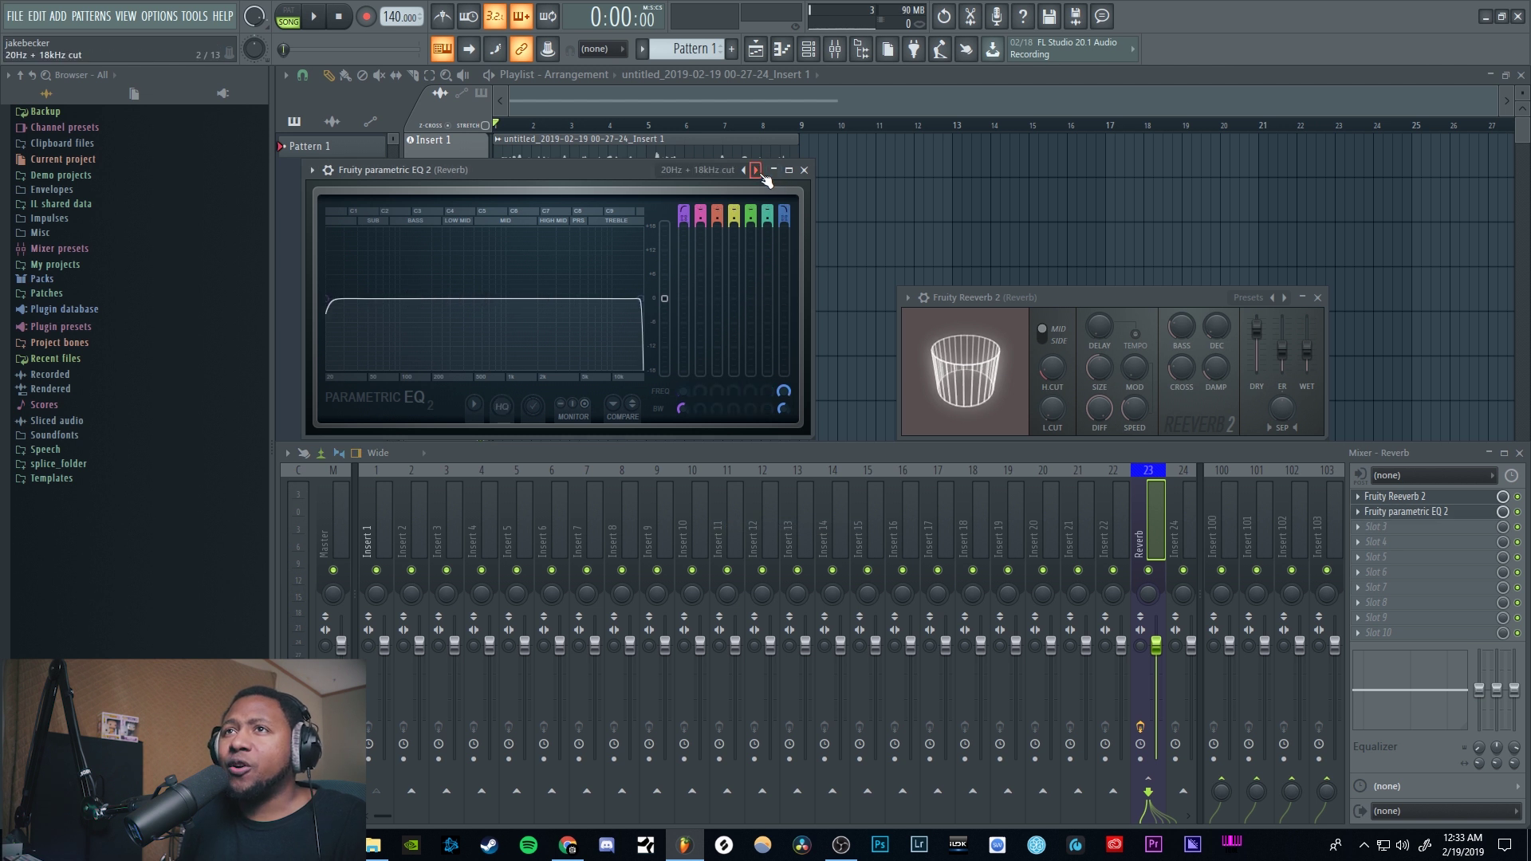
pyautogui.moveTo(333, 304); pyautogui.dragTo(549, 299)
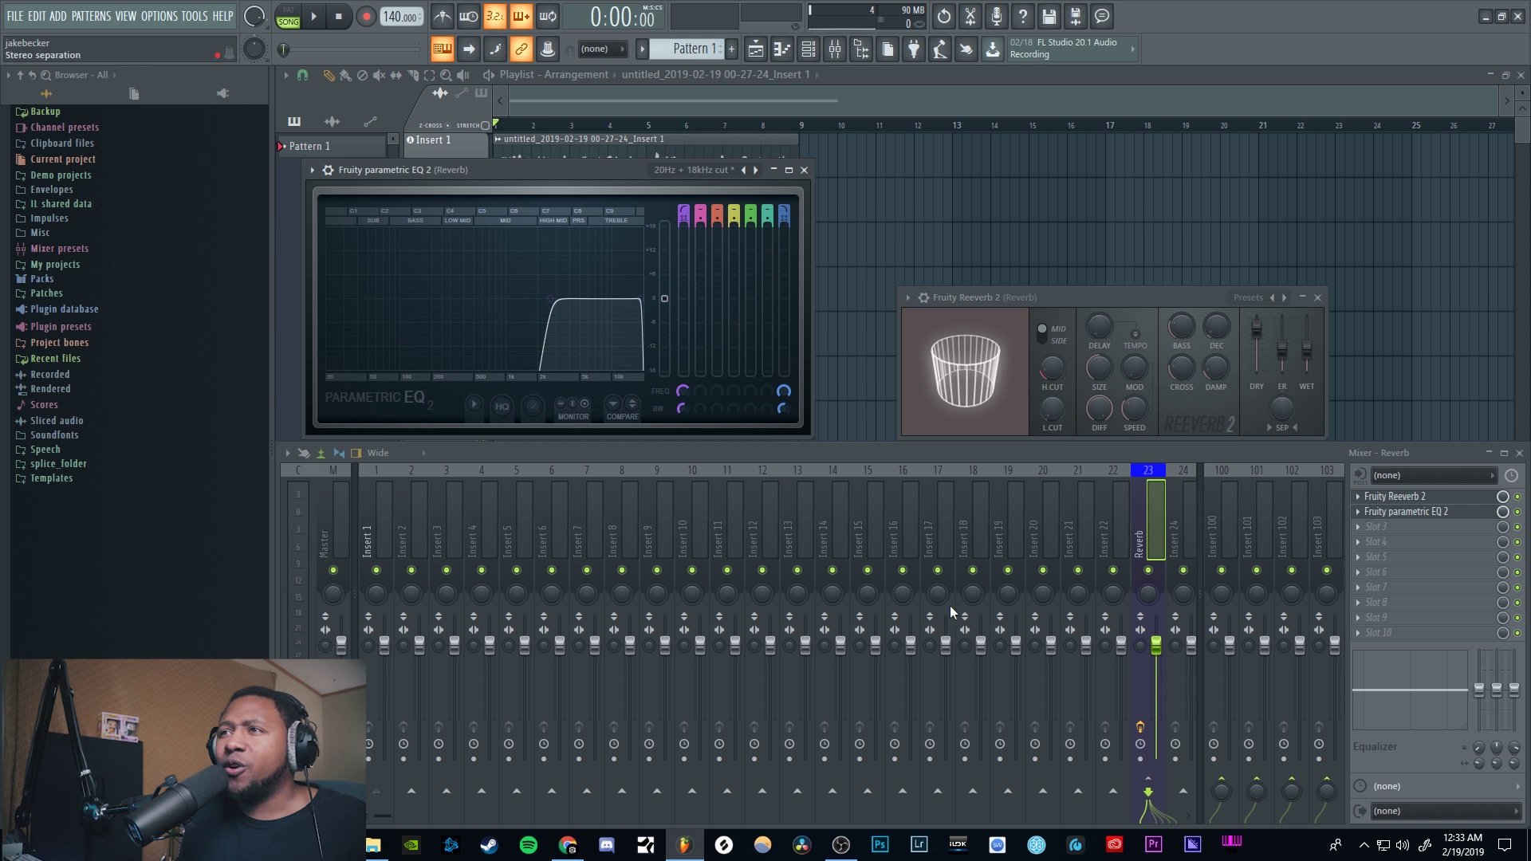
# Step: While the song plays, pull the EQ's high-pass cutoff back down to near 242 Hz
pyautogui.click(374, 506)
pyautogui.press('space')
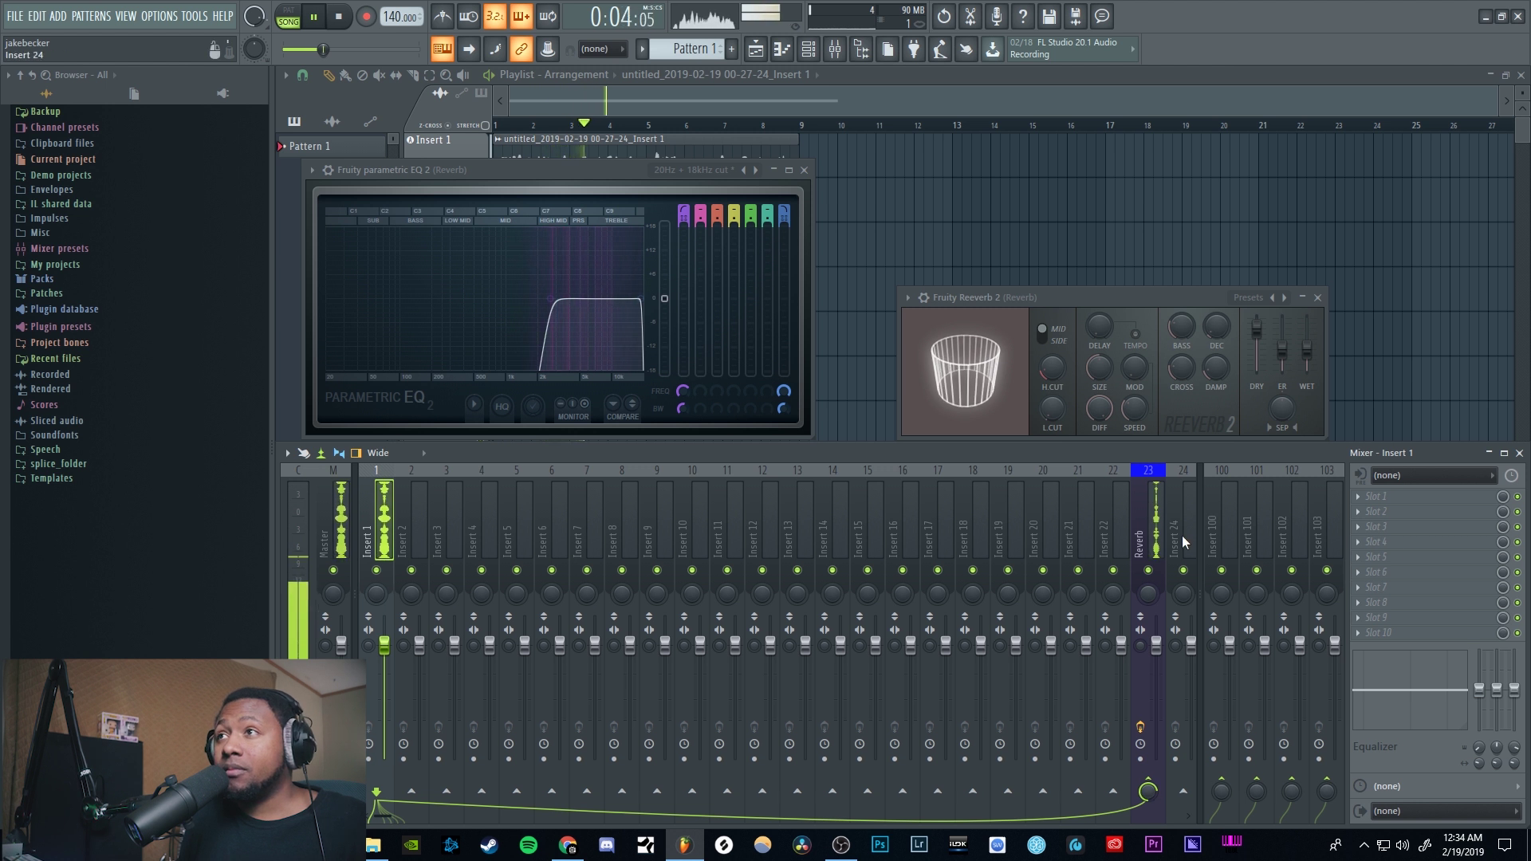
pyautogui.click(1150, 530)
pyautogui.click(1404, 512)
pyautogui.click(1416, 515)
pyautogui.moveTo(557, 300); pyautogui.dragTo(454, 308)
pyautogui.press('space')
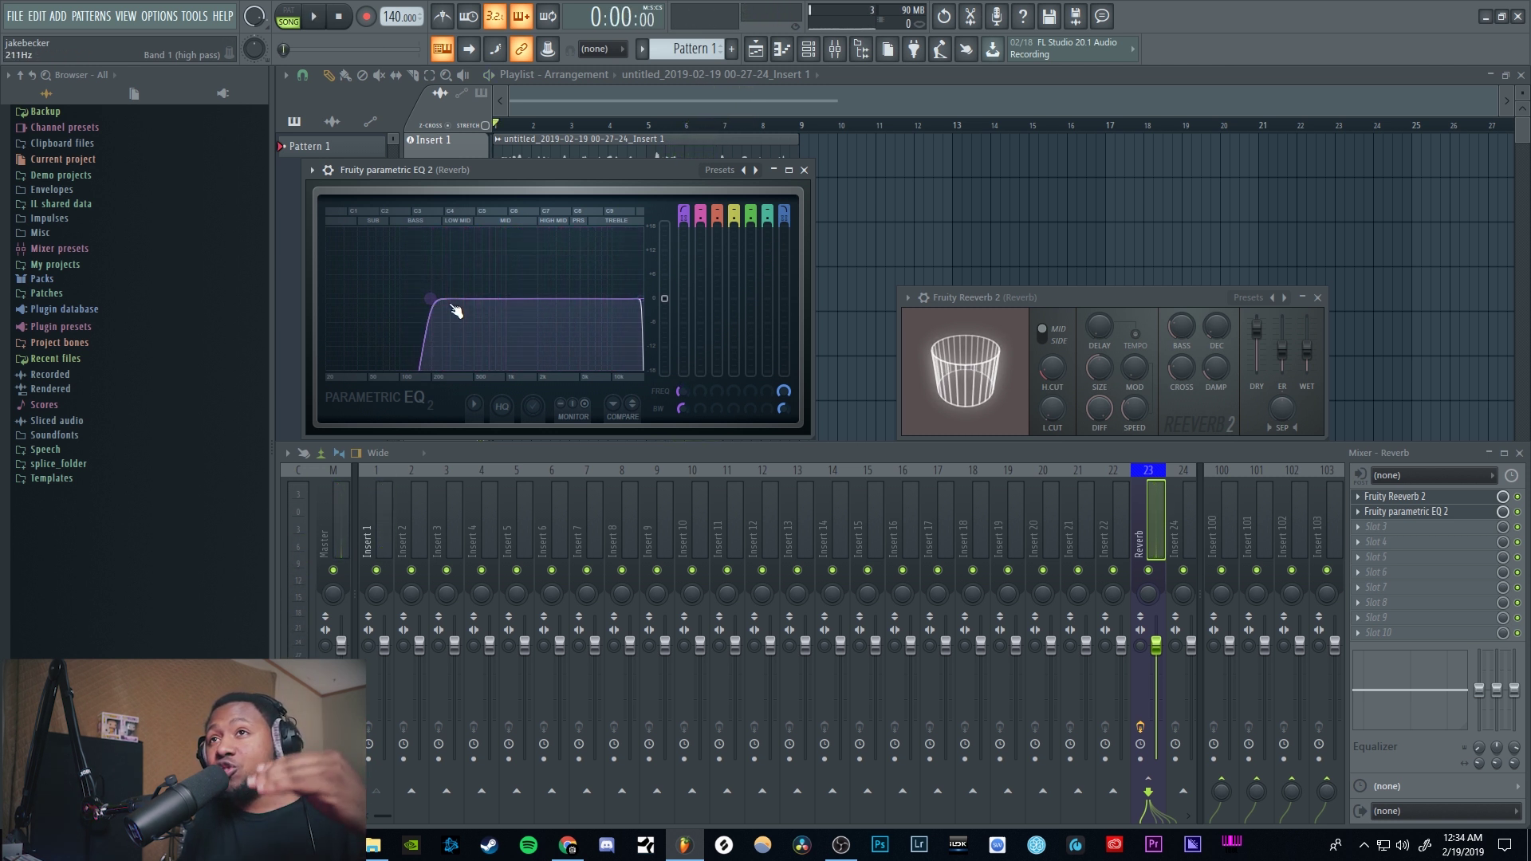
# Step: Replace the EQ in slot 2 with Fruity Chorus and step through its presets
pyautogui.click(1364, 526)
pyautogui.moveTo(1374, 450)
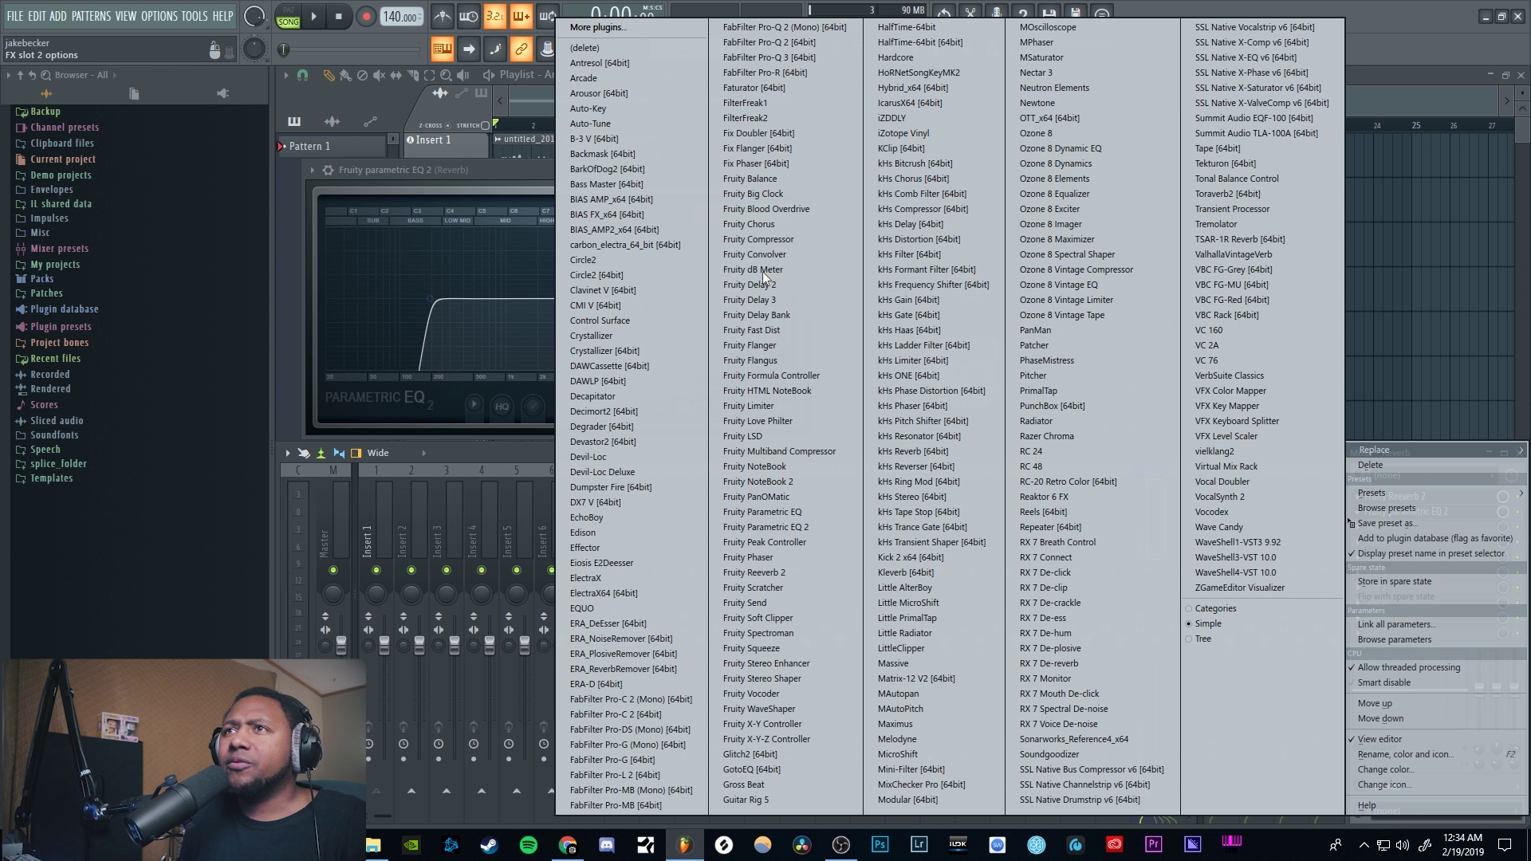
pyautogui.click(753, 223)
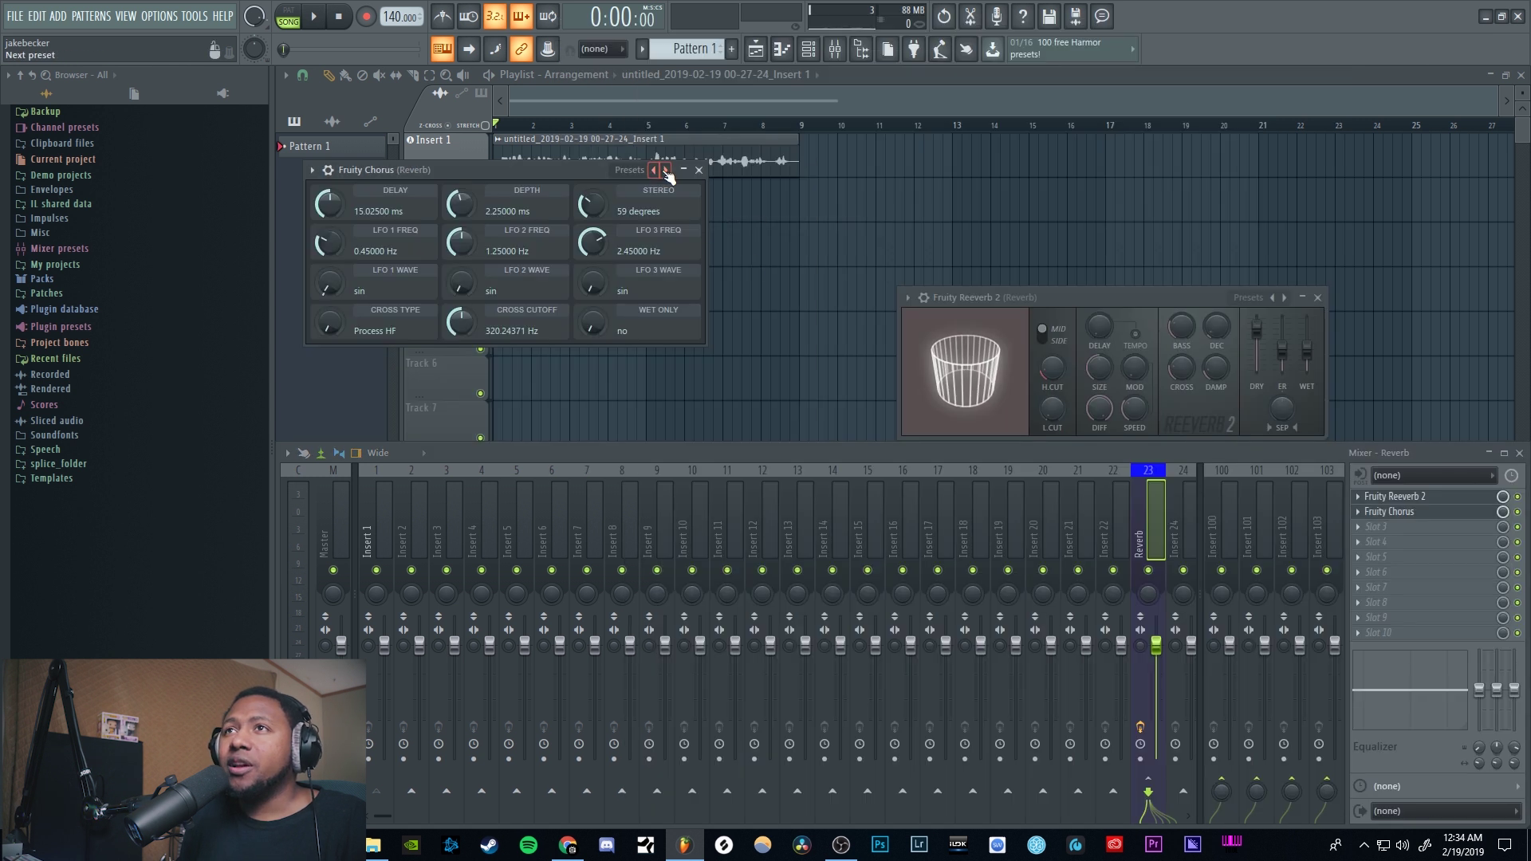
pyautogui.click(667, 170)
pyautogui.click(666, 171)
# Step: Play the song and set Fruity Chorus back to its Default preset
pyautogui.press('space')
pyautogui.click(1390, 512)
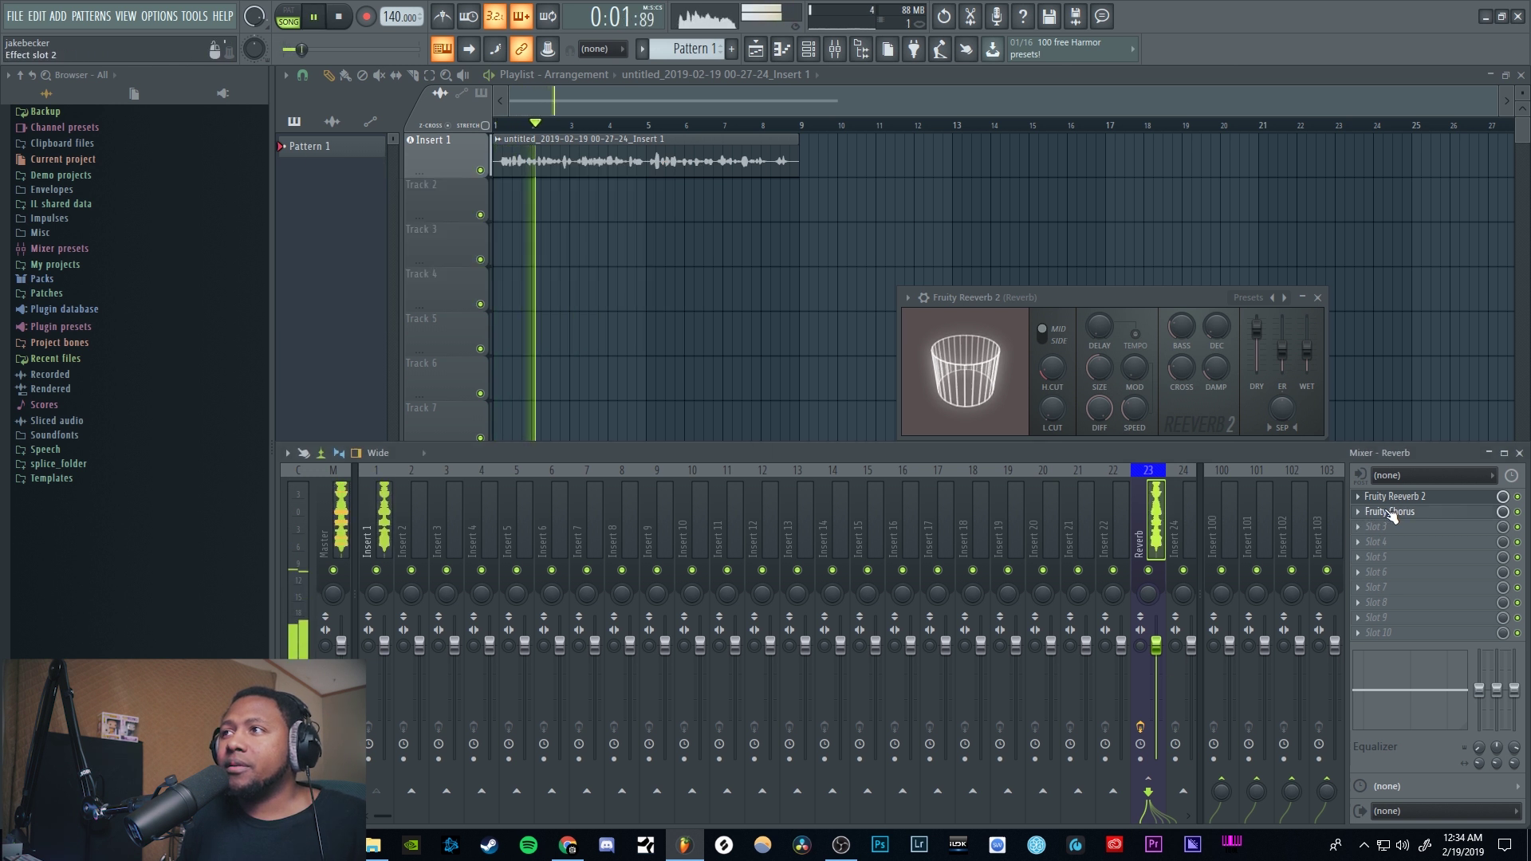
pyautogui.click(1390, 512)
pyautogui.click(665, 169)
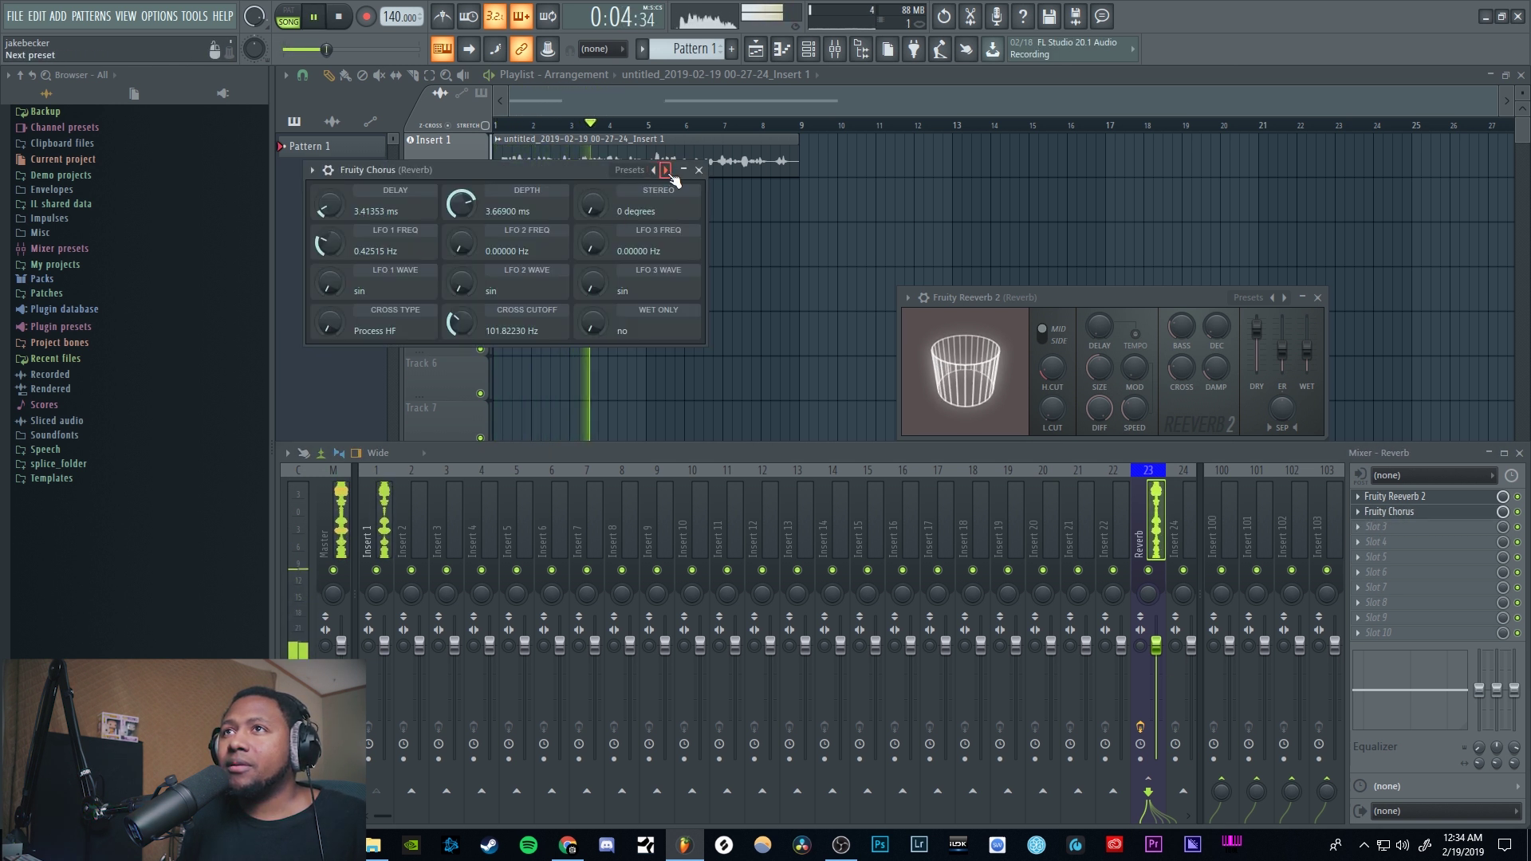
pyautogui.click(387, 531)
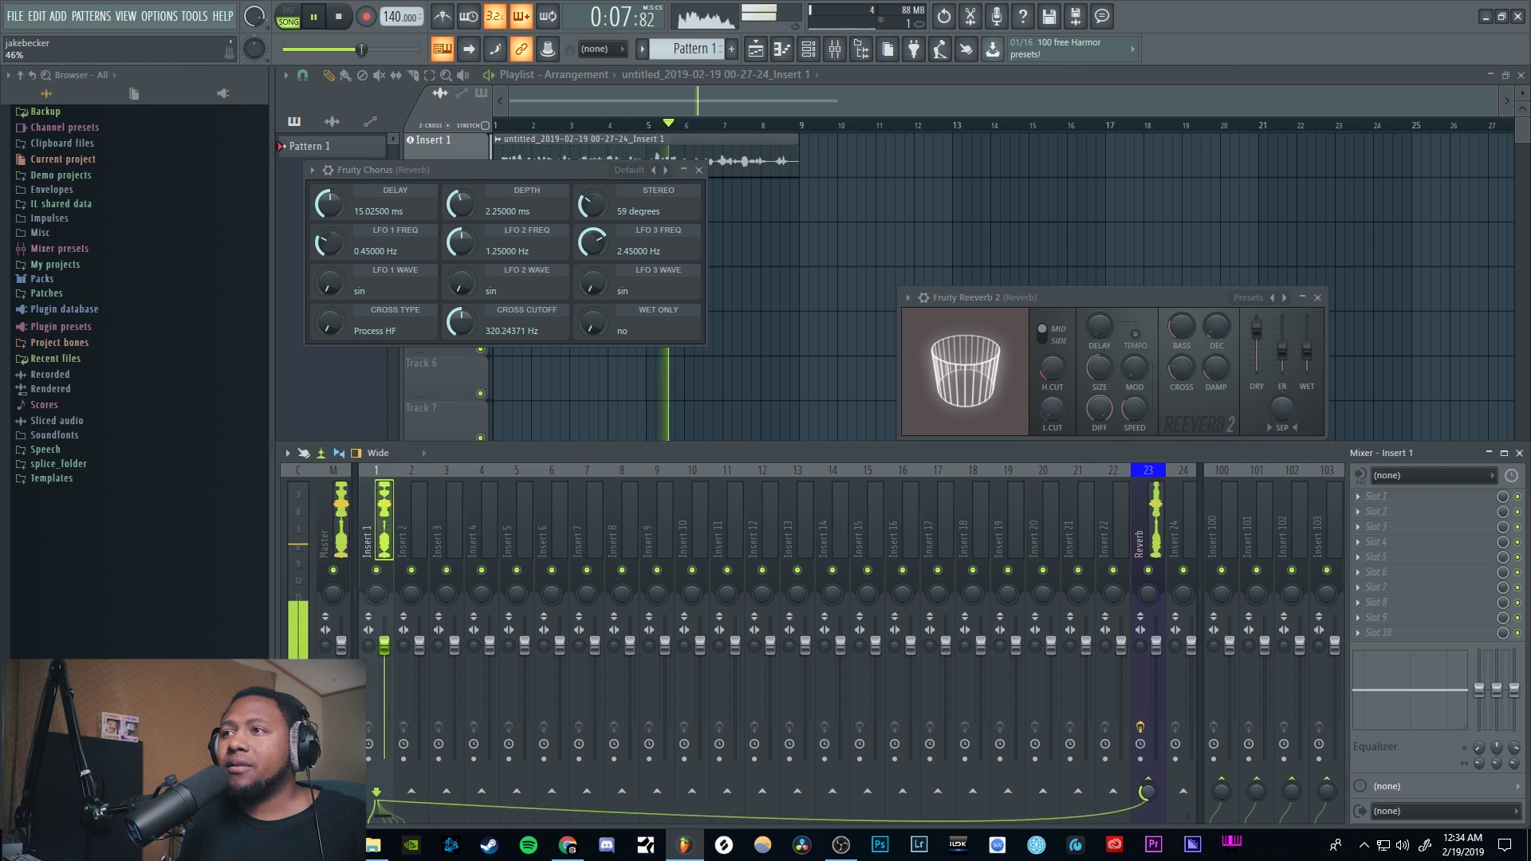
# Step: Stop playback, then add a send from Insert 1 to Insert 21 and remove it again
pyautogui.press('space')
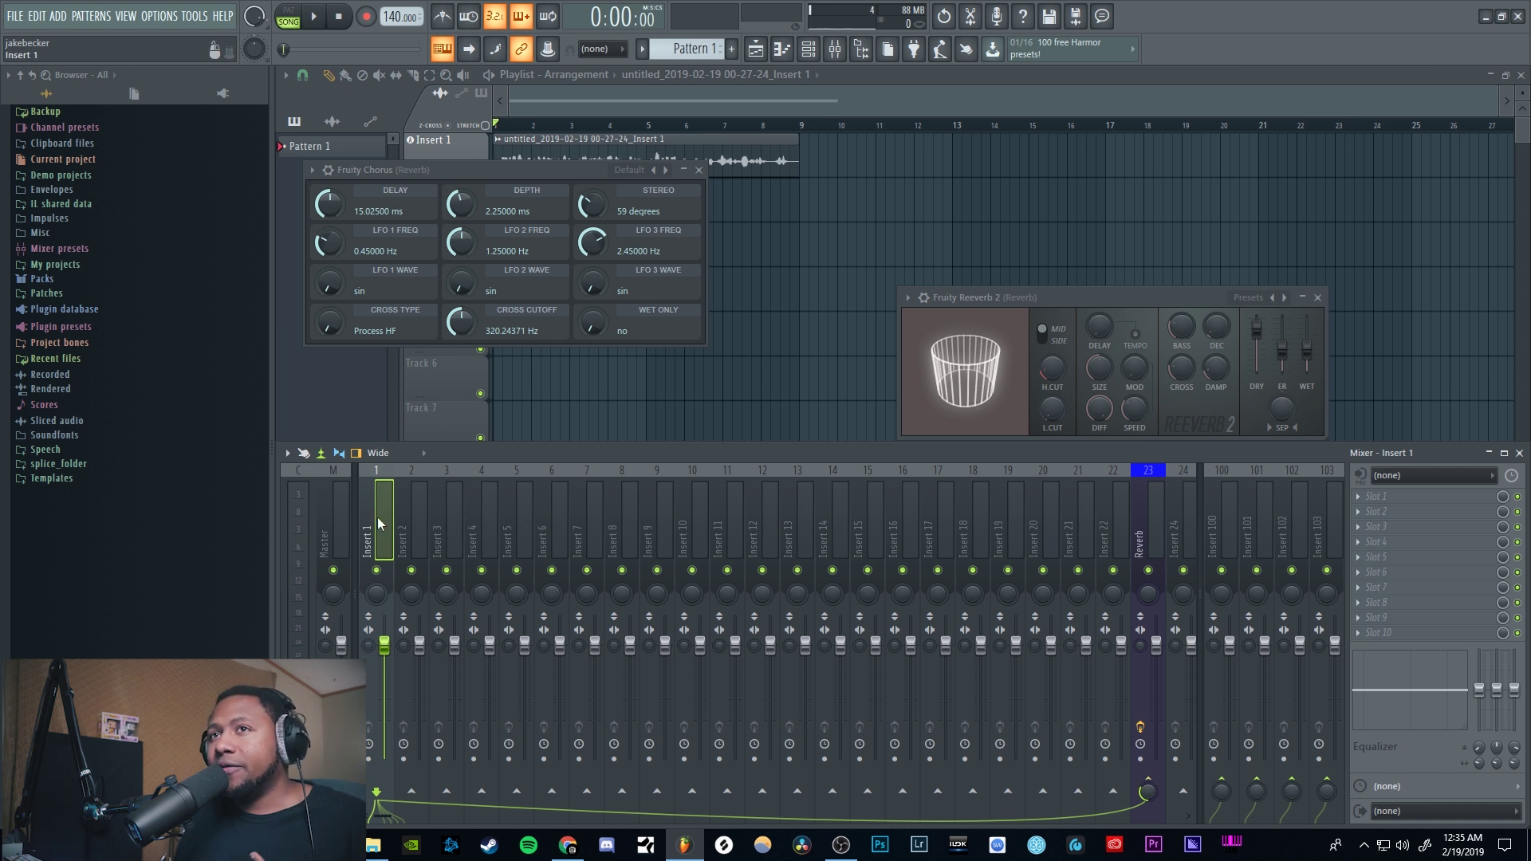
pyautogui.click(1043, 520)
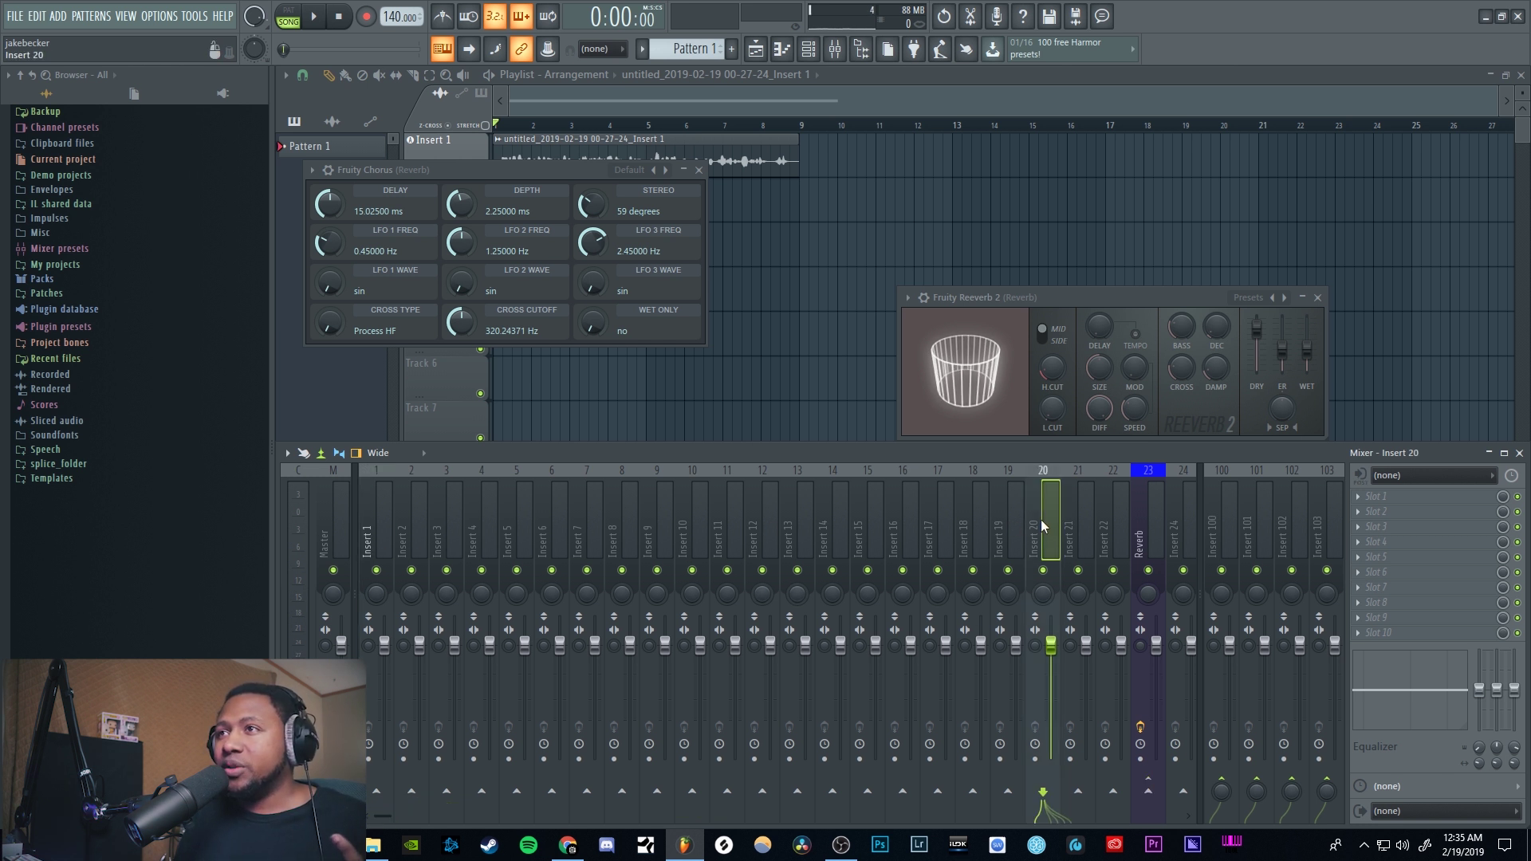
pyautogui.click(387, 533)
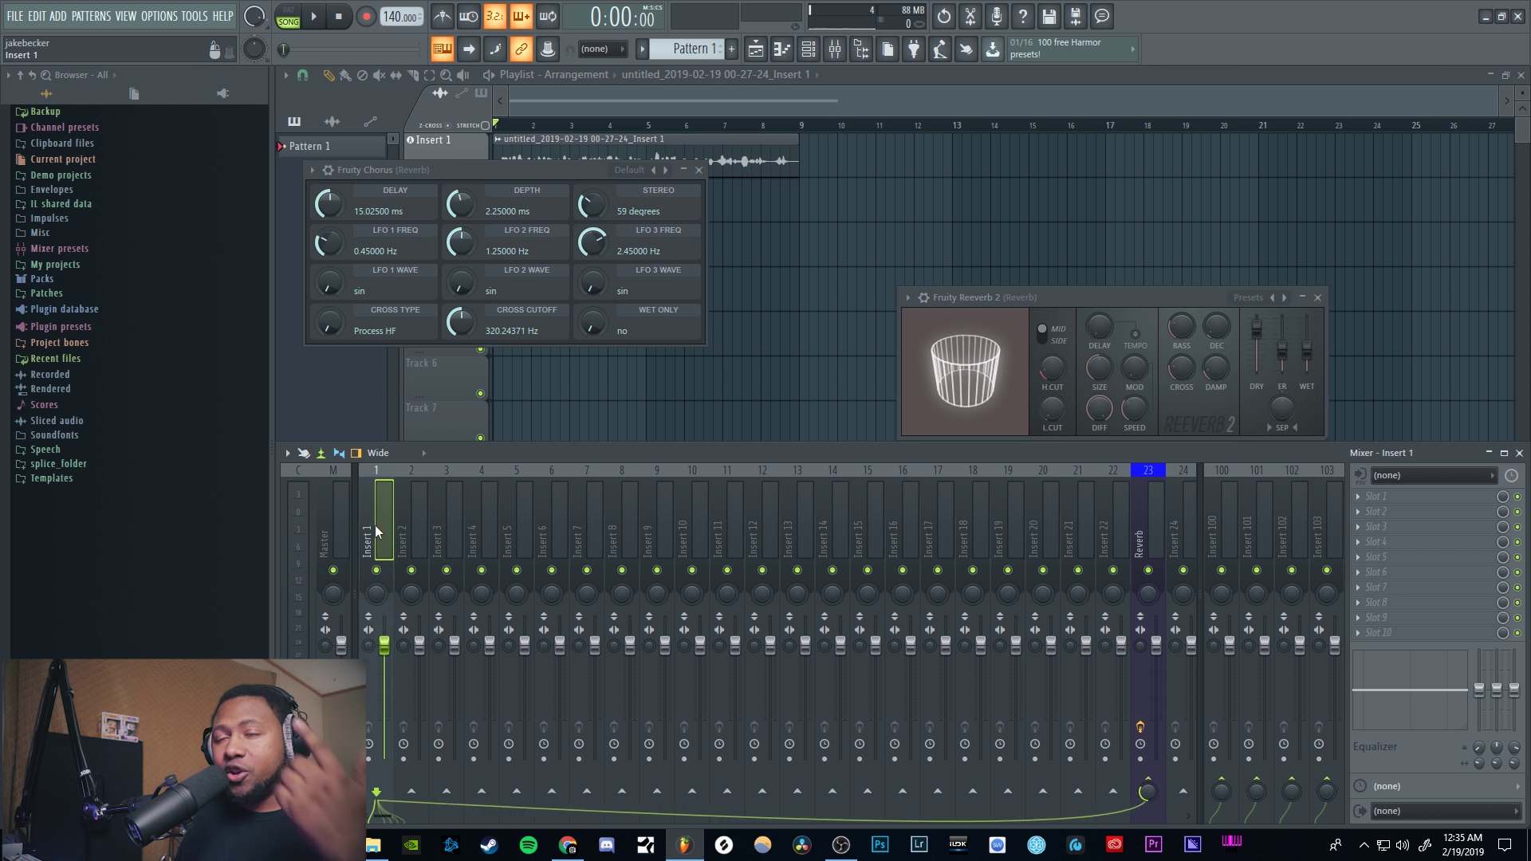
pyautogui.click(1078, 788)
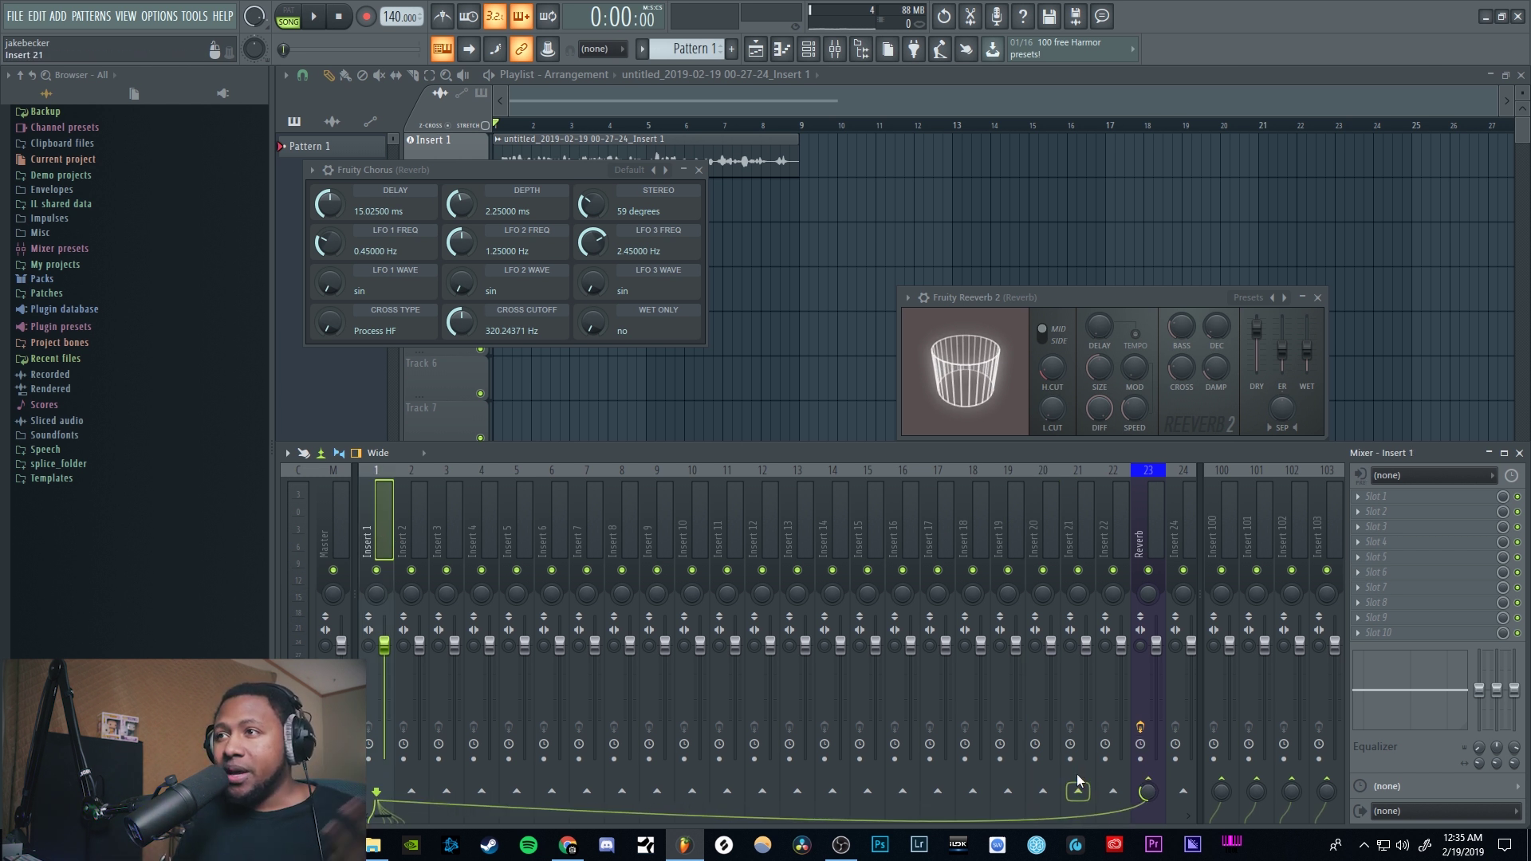
pyautogui.click(1078, 787)
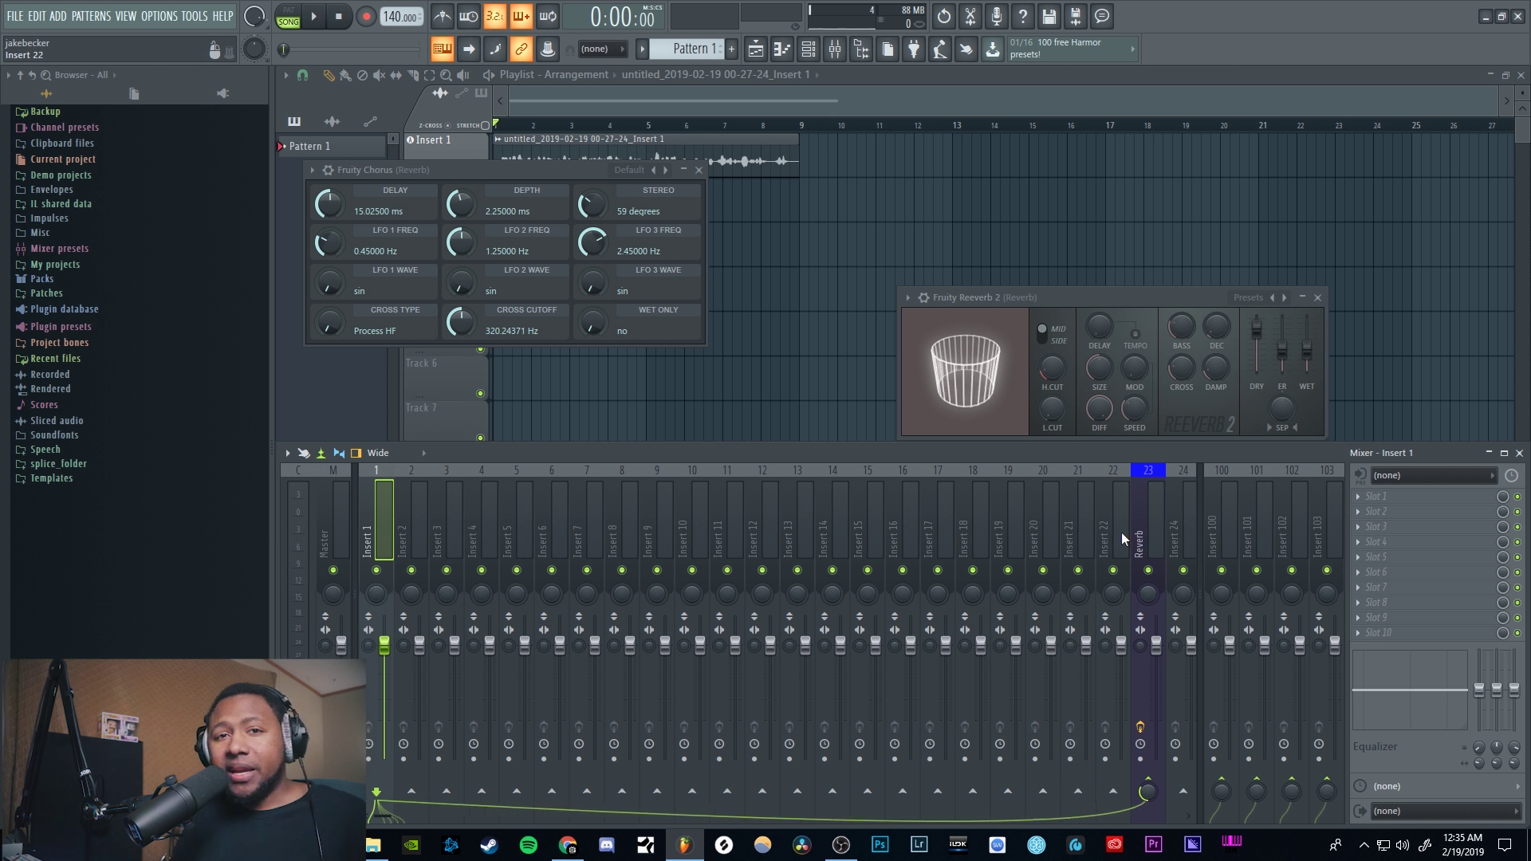